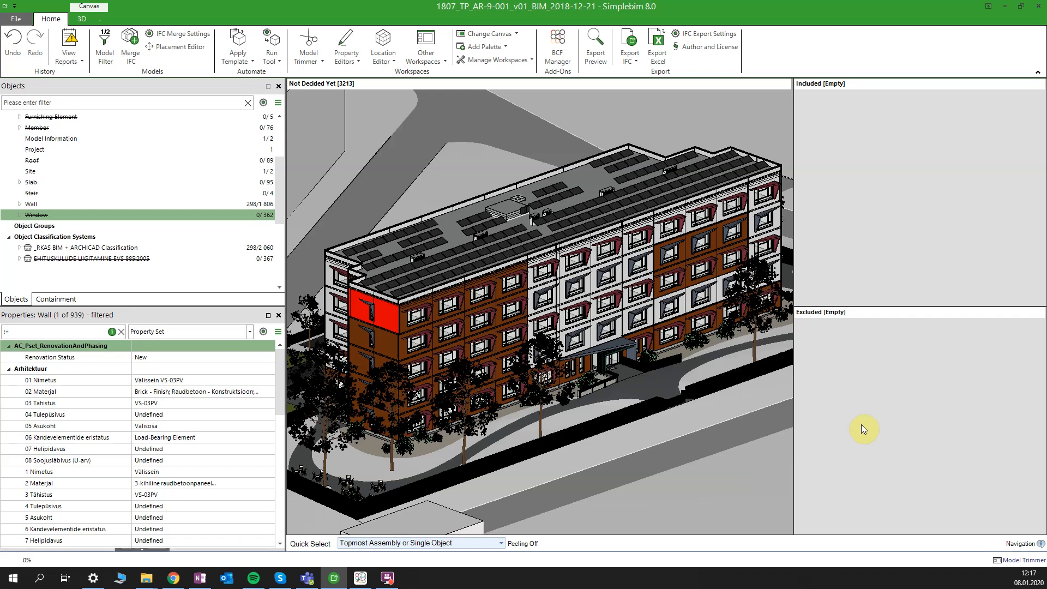
# Examine the exterior of the apartment building model and its surroundings, both close up and from farther away.
pyautogui.scroll(-4, 464, 301)
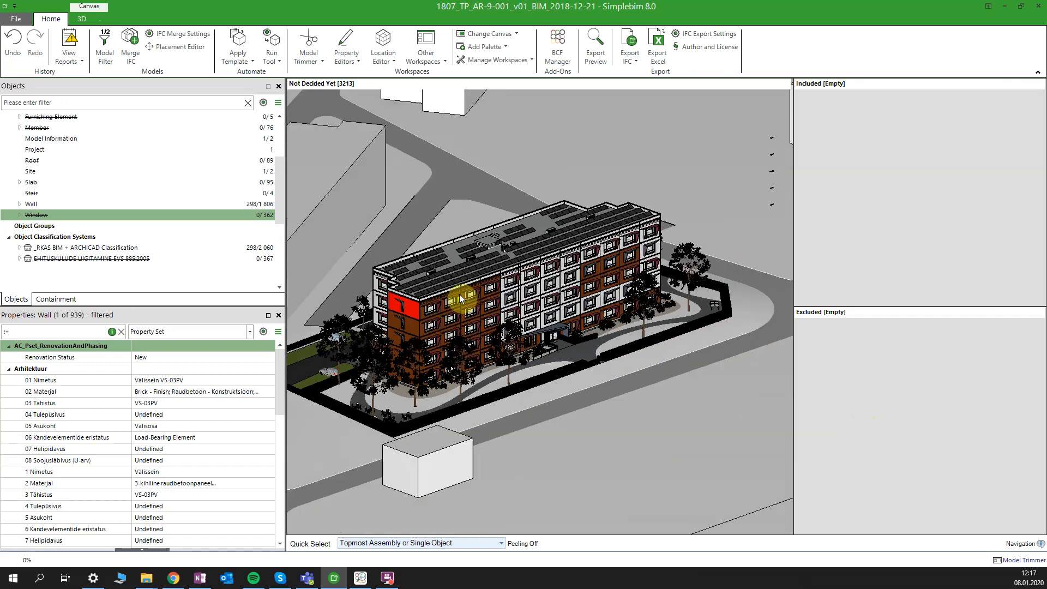
pyautogui.scroll(2, 460, 297)
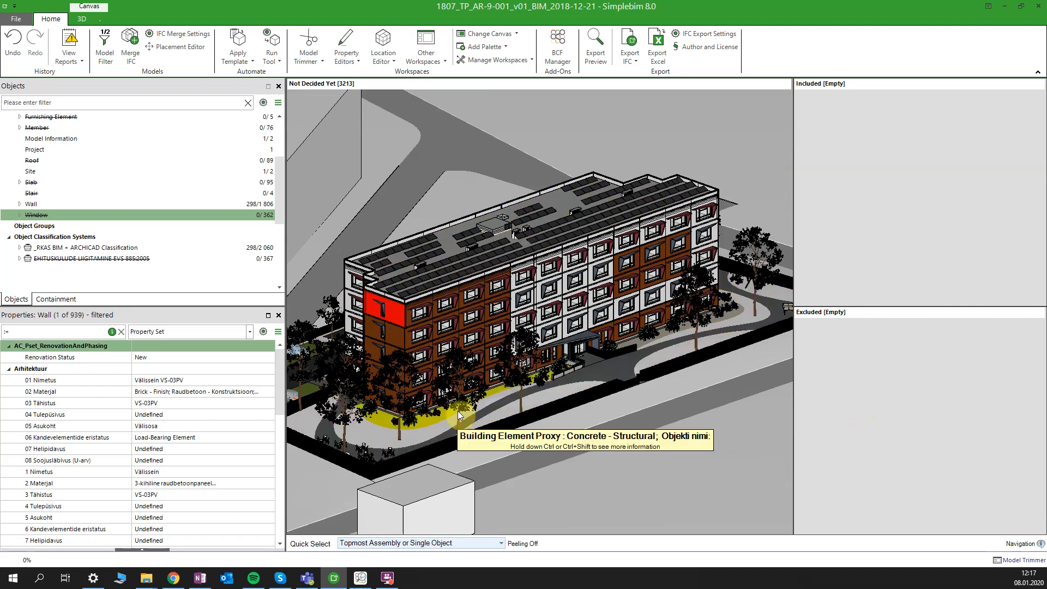
pyautogui.scroll(2, 344, 466)
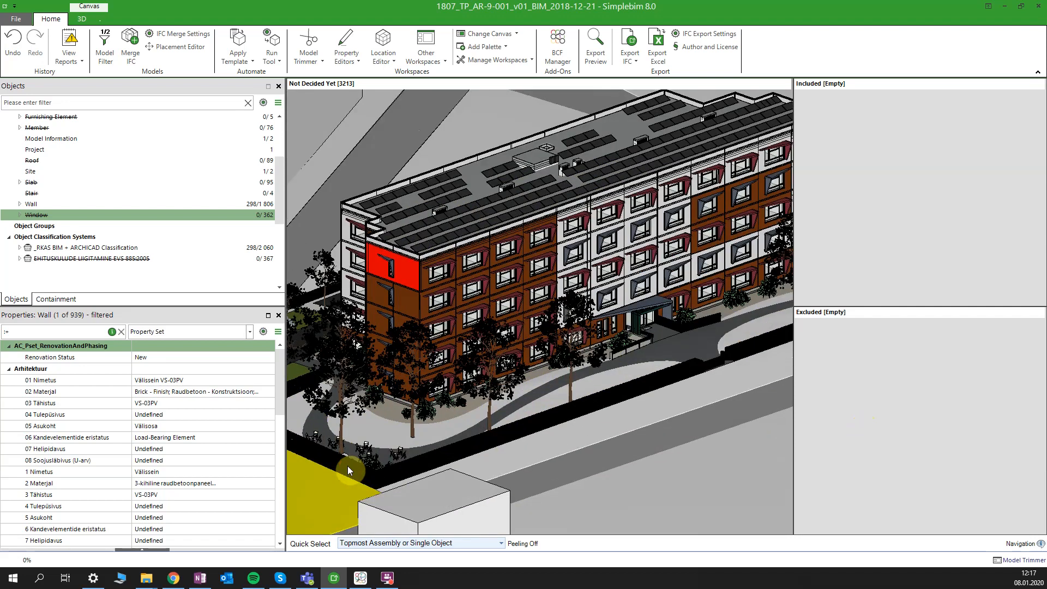
pyautogui.scroll(2, 349, 464)
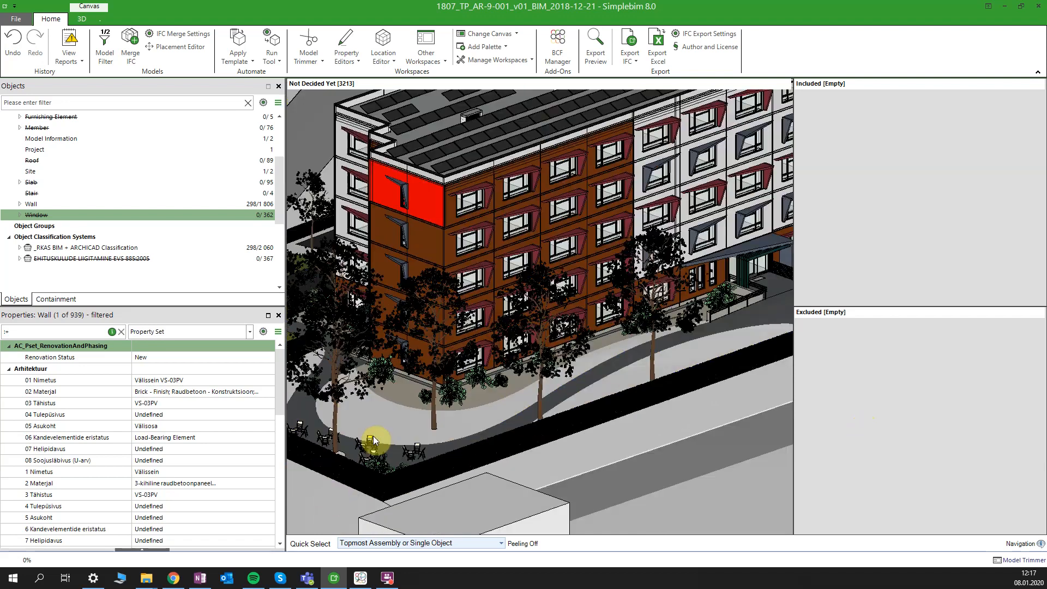
pyautogui.moveTo(601, 349); pyautogui.dragTo(539, 407)
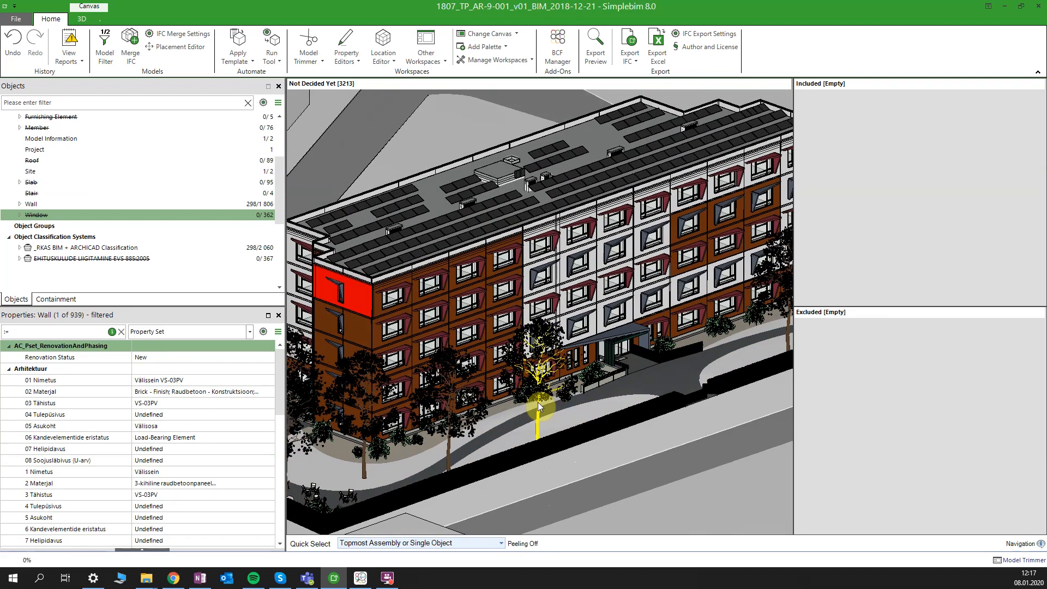
pyautogui.scroll(-3, 539, 407)
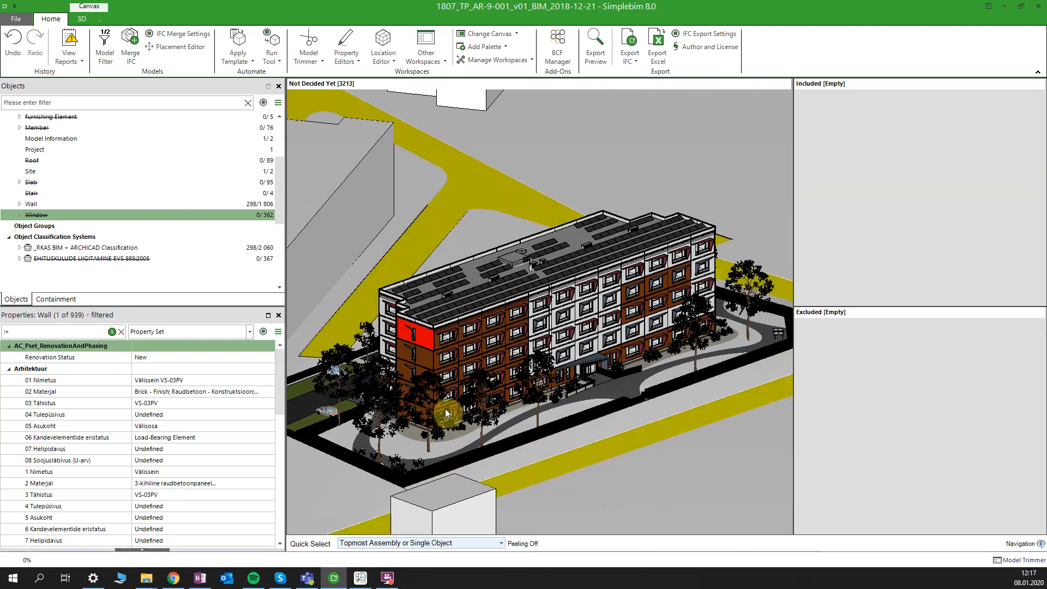
pyautogui.scroll(2, 479, 417)
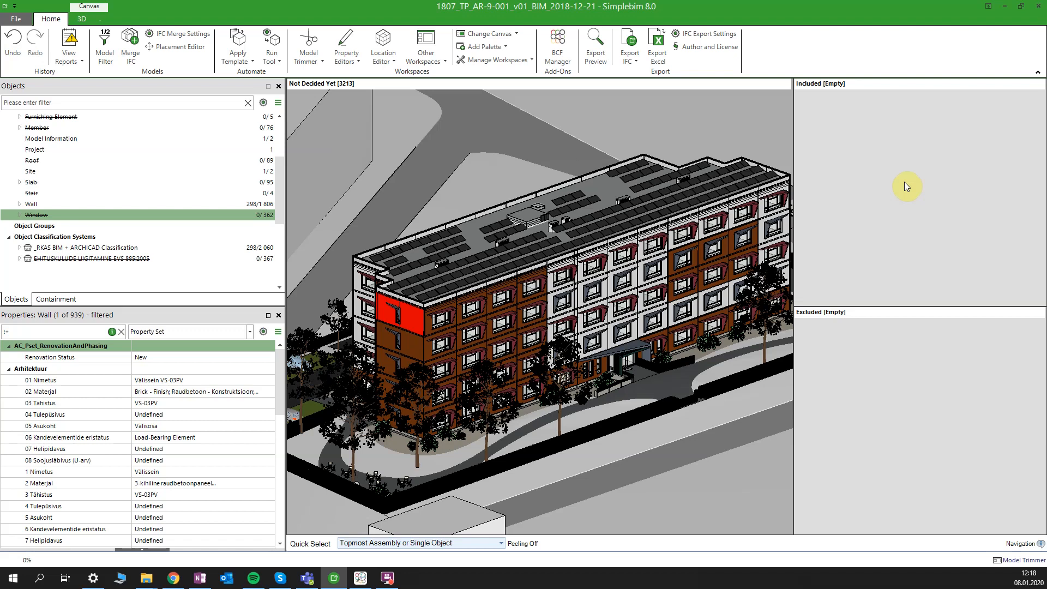
# Switch the 3D model to one of the predefined standard views and look closely at the building's front.
pyautogui.click(82, 18)
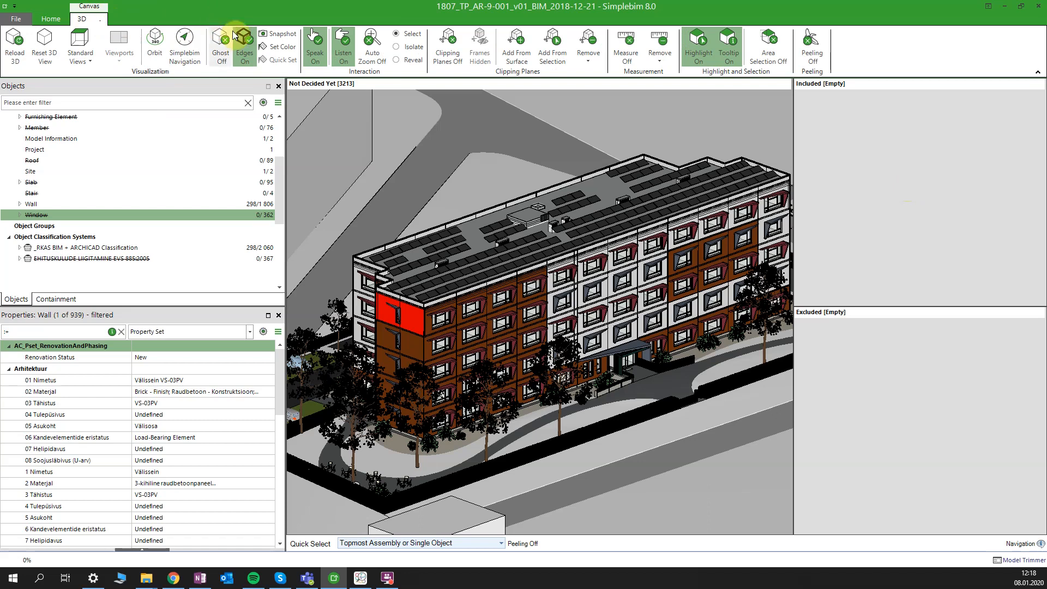
pyautogui.click(88, 48)
pyautogui.click(84, 74)
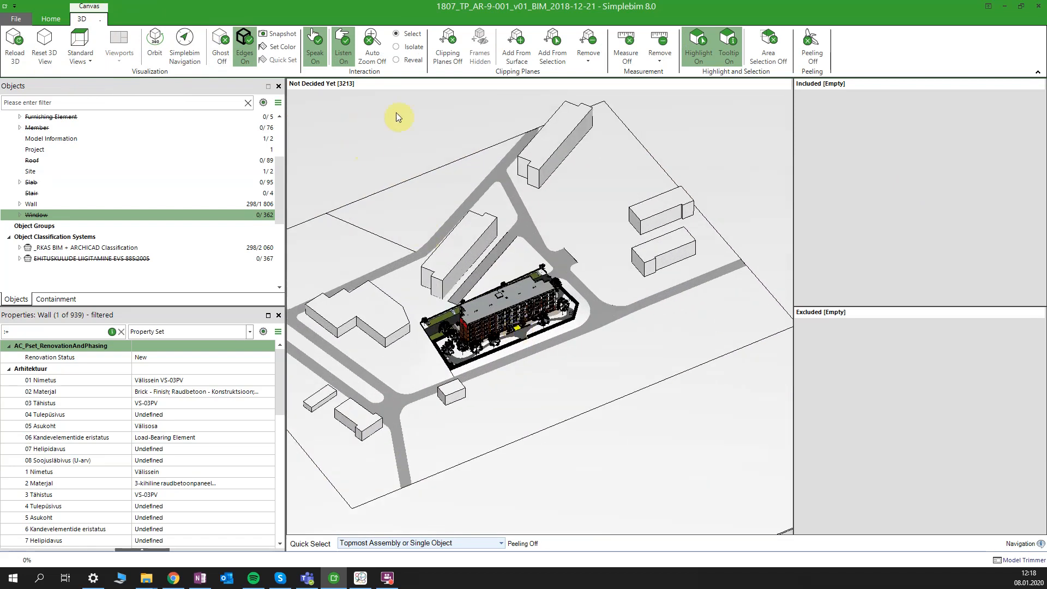
pyautogui.scroll(5, 436, 349)
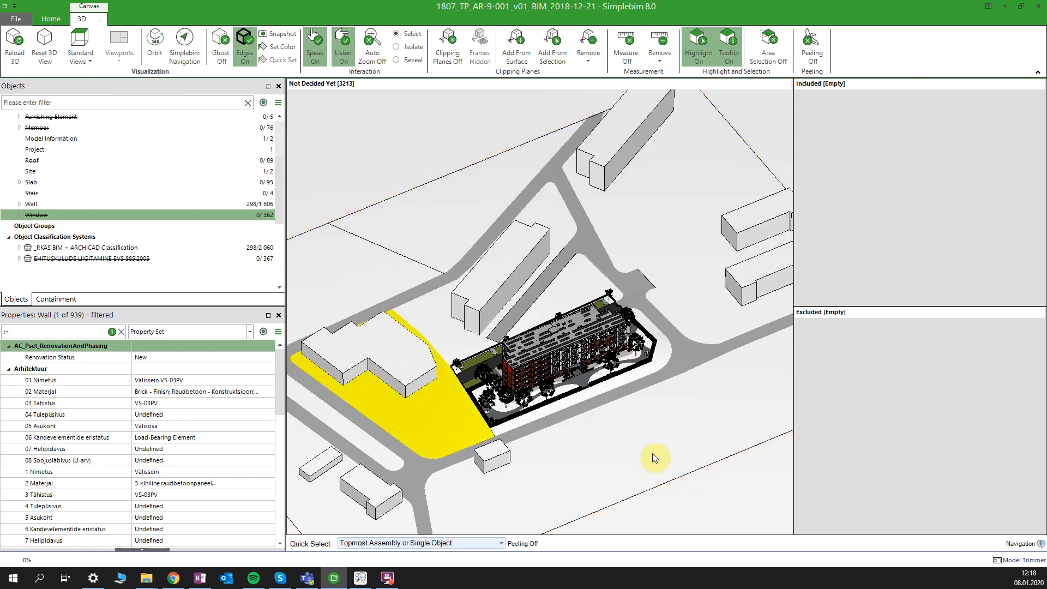
pyautogui.scroll(5, 506, 295)
pyautogui.scroll(3, 503, 298)
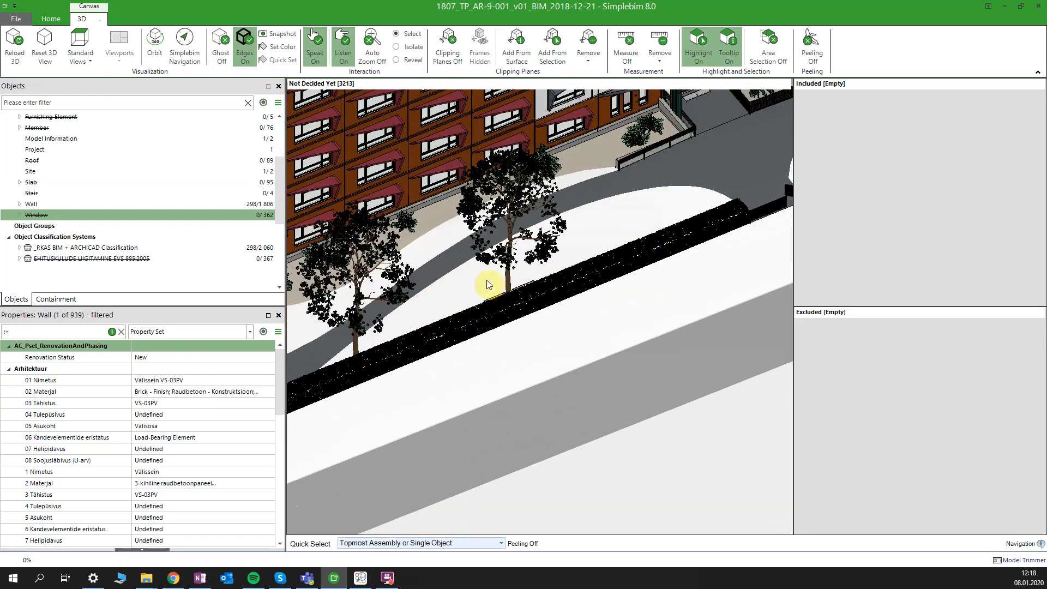
# Turn on the clipping planes to view the building cut at its end, and turn the clipping planes off again.
pyautogui.click(239, 47)
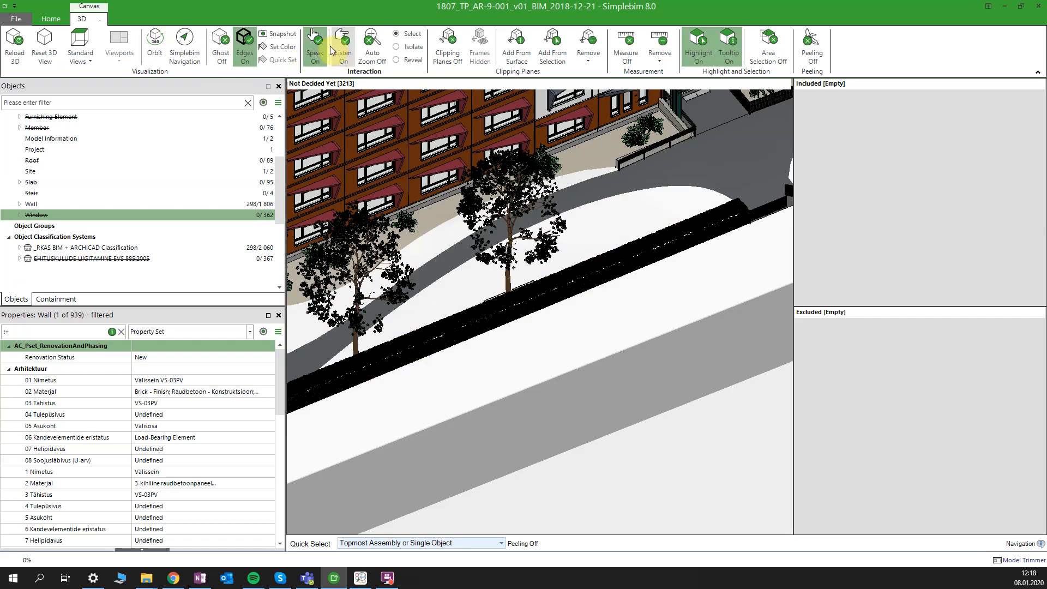
pyautogui.scroll(-5, 662, 273)
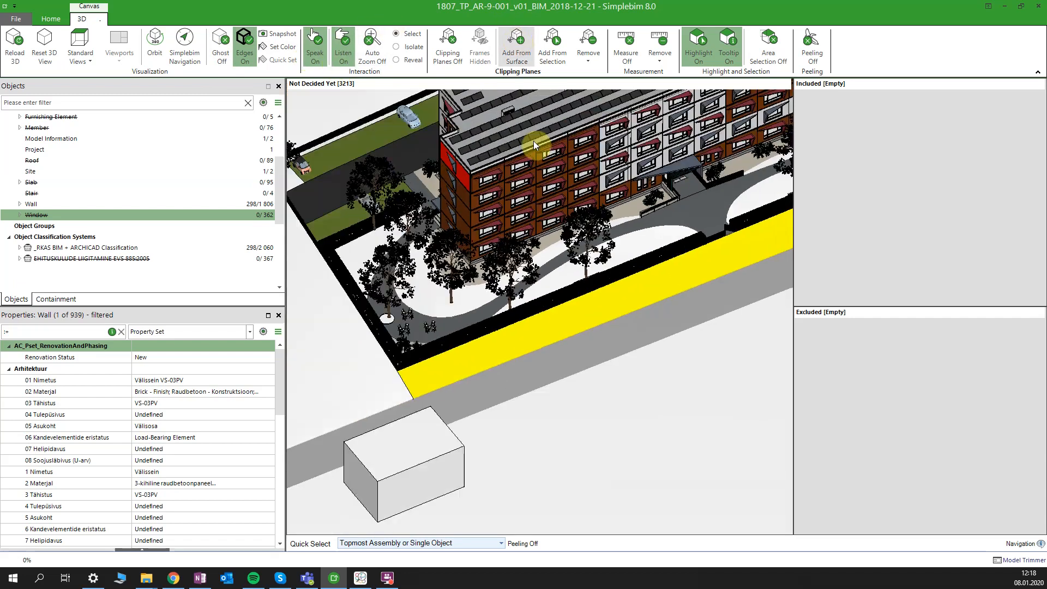
pyautogui.click(450, 43)
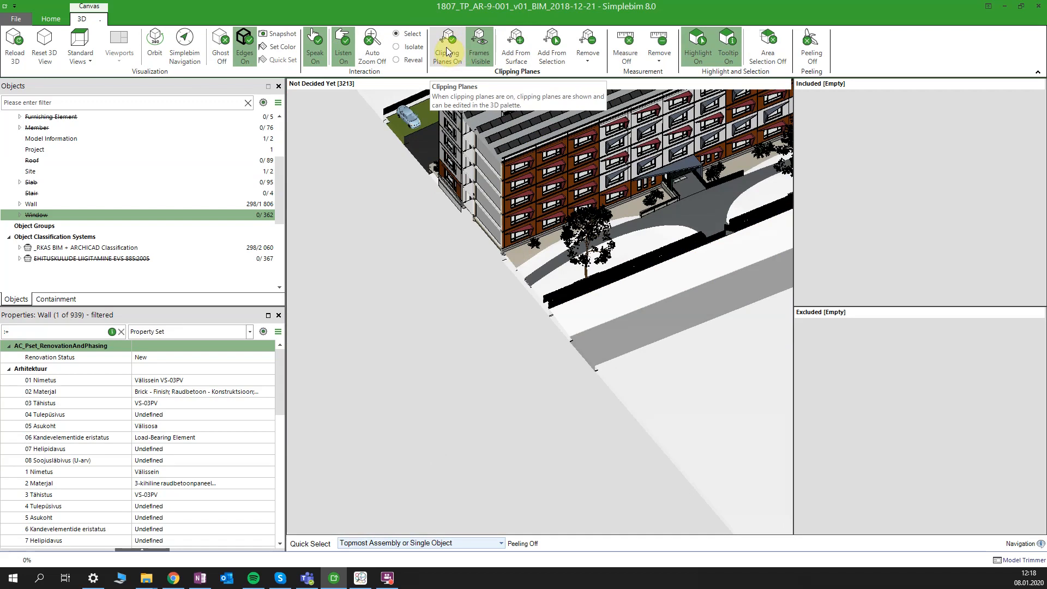
pyautogui.click(446, 47)
pyautogui.click(446, 47)
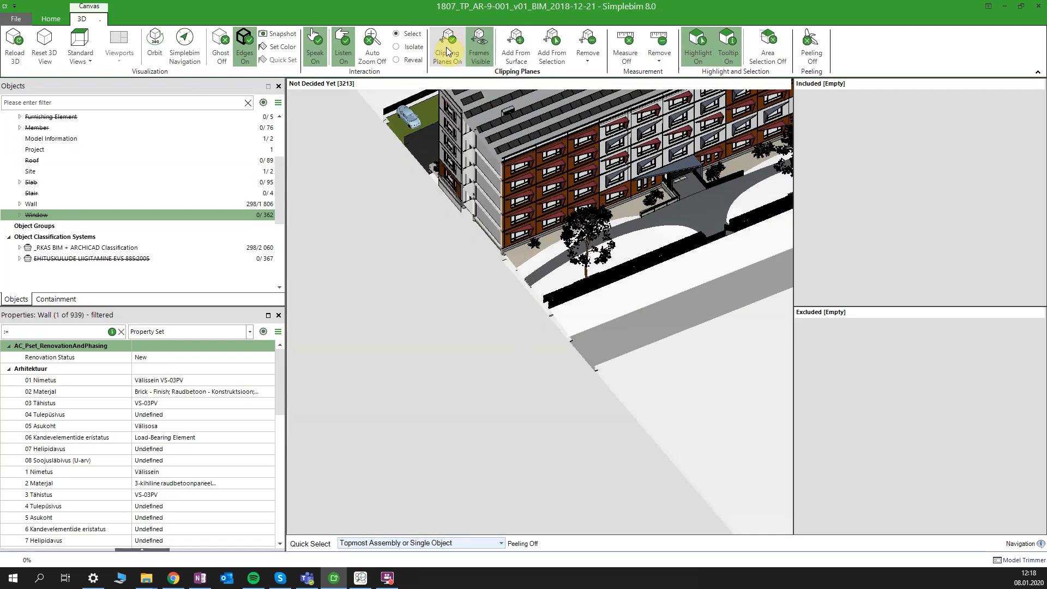
pyautogui.moveTo(476, 253); pyautogui.dragTo(418, 261)
pyautogui.moveTo(512, 261); pyautogui.dragTo(526, 325, button='middle')
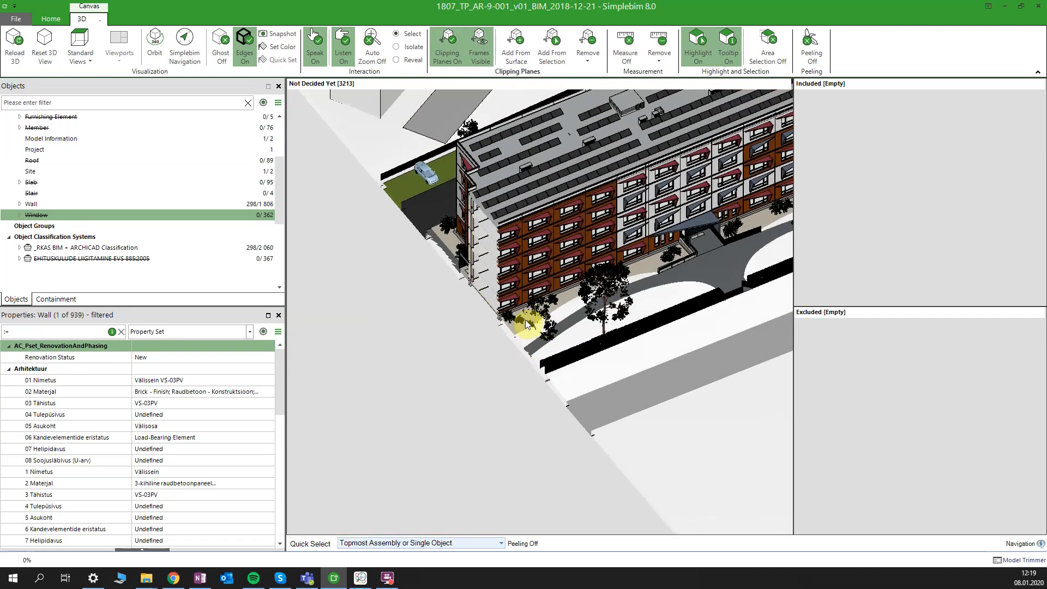
pyautogui.click(449, 57)
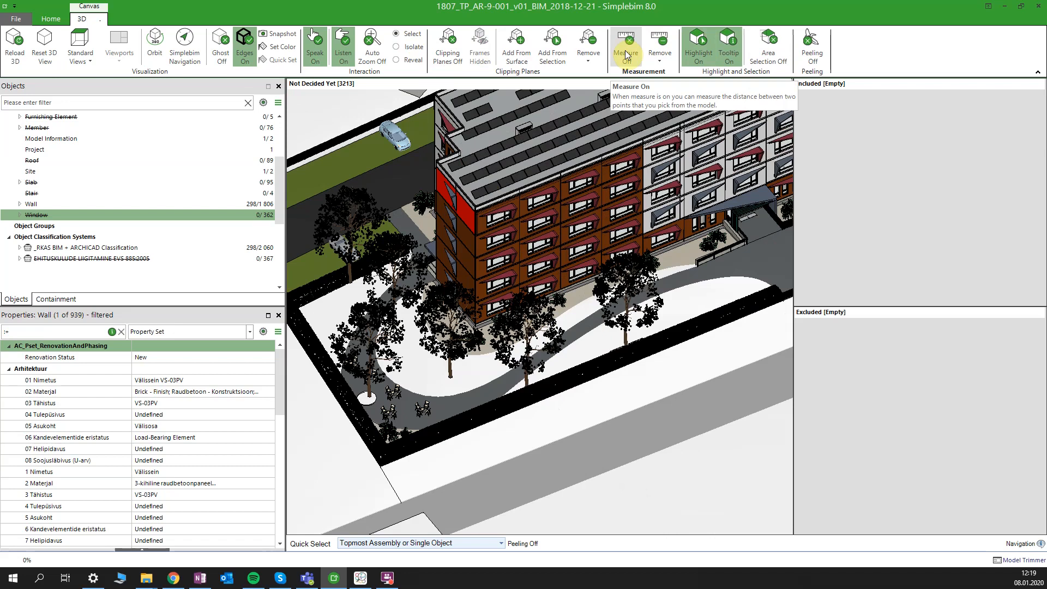
pyautogui.click(50, 18)
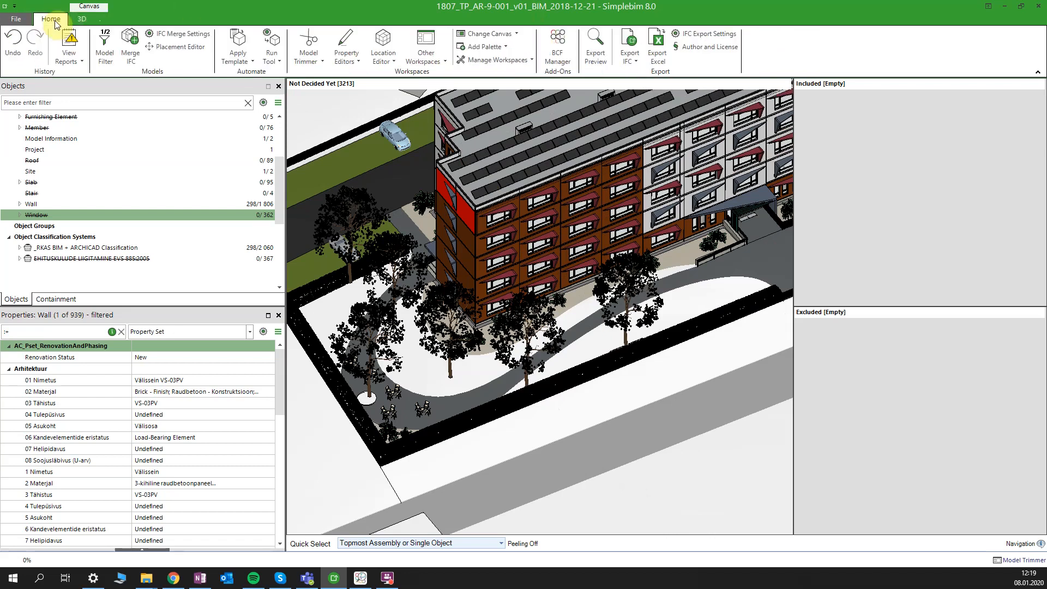
pyautogui.click(133, 54)
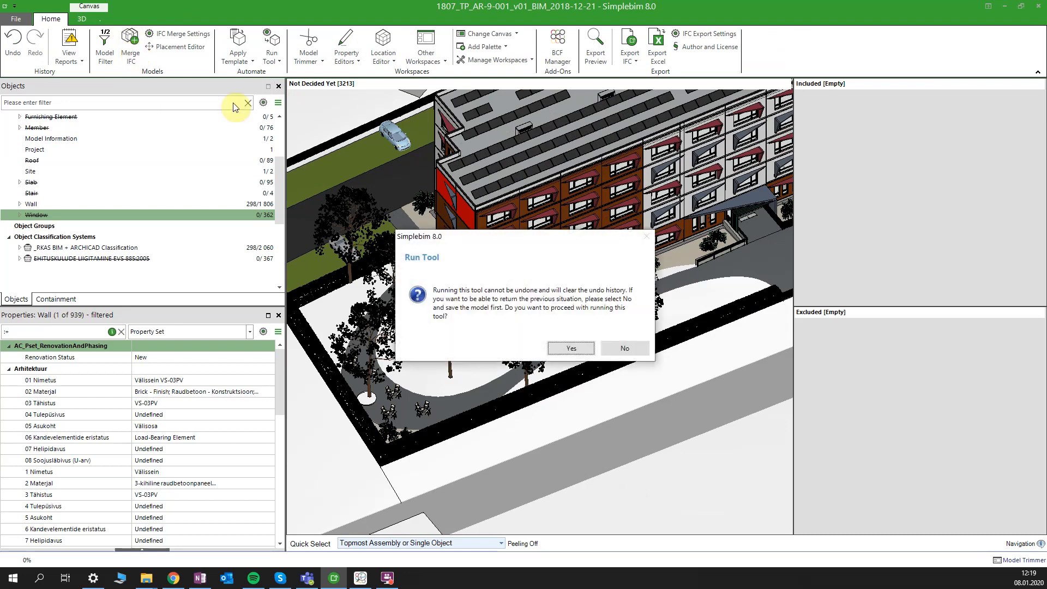
pyautogui.click(563, 351)
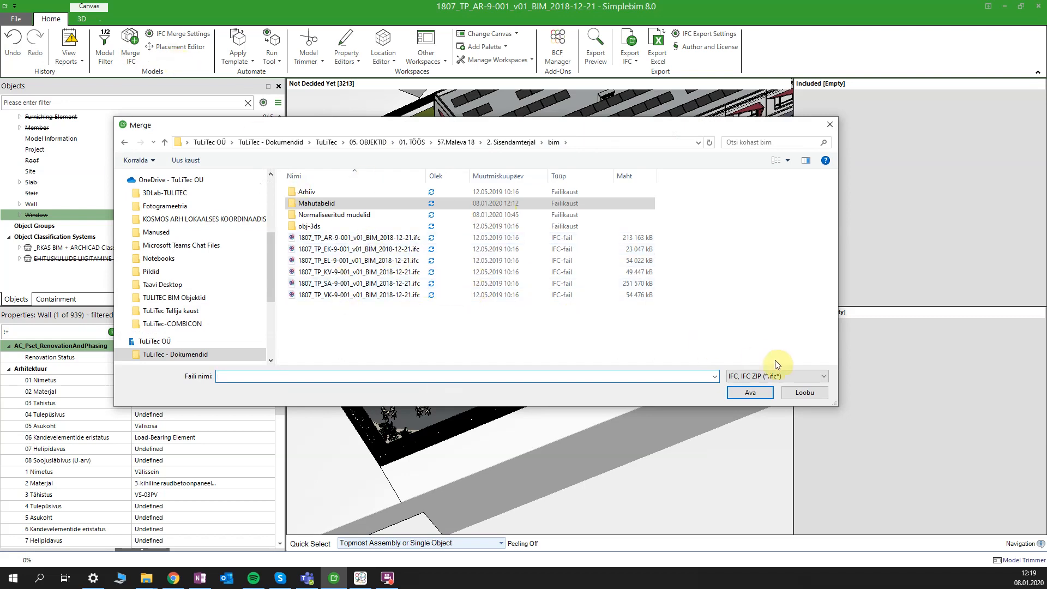
pyautogui.click(813, 392)
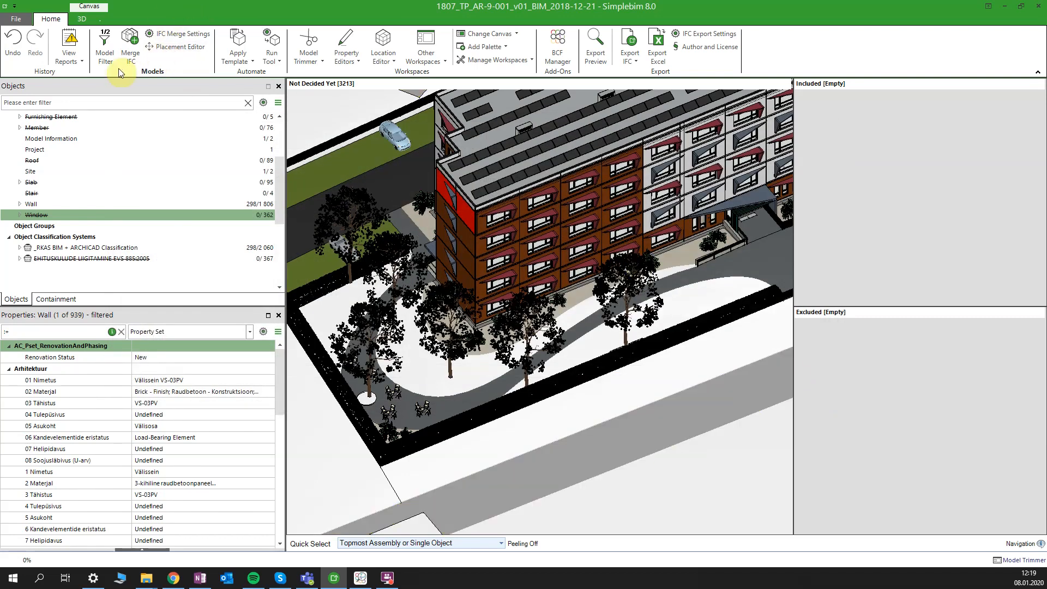
# Filter the models so that only 1807_TP_AR-9-001_v01_BIM_2018-12-21.ifc is shown and 1807_TP_EK-9-001_v01_BIM_2018-12-21.ifc is hidden.
pyautogui.click(102, 59)
pyautogui.click(112, 117)
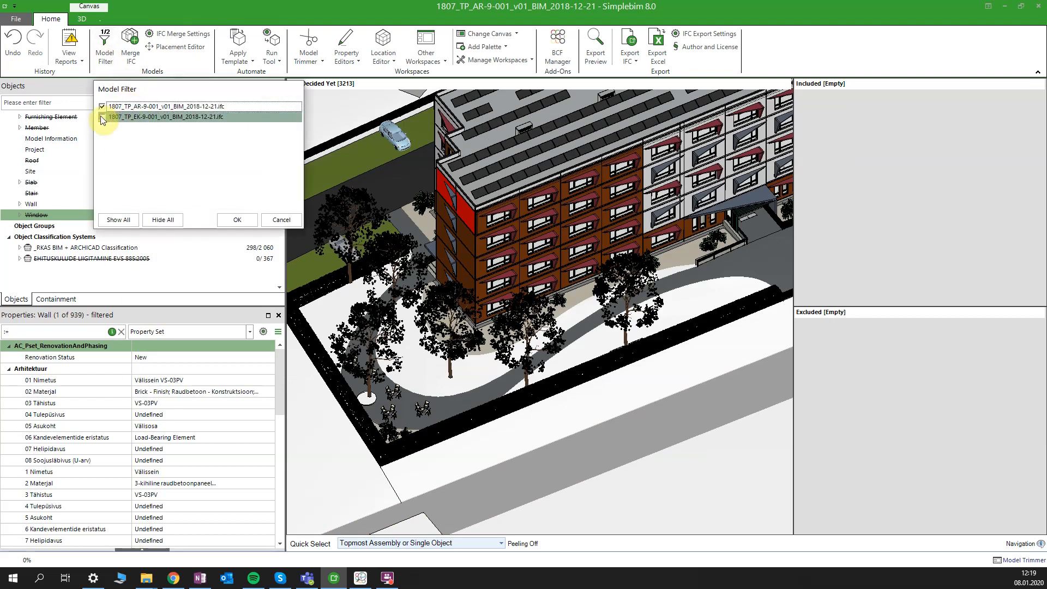
pyautogui.click(120, 106)
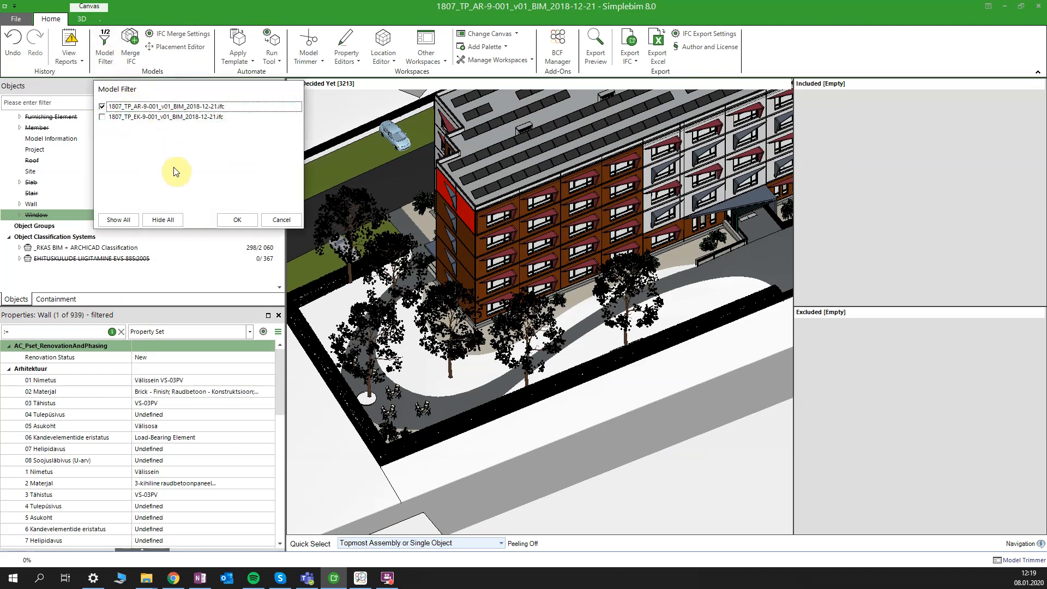
pyautogui.click(237, 221)
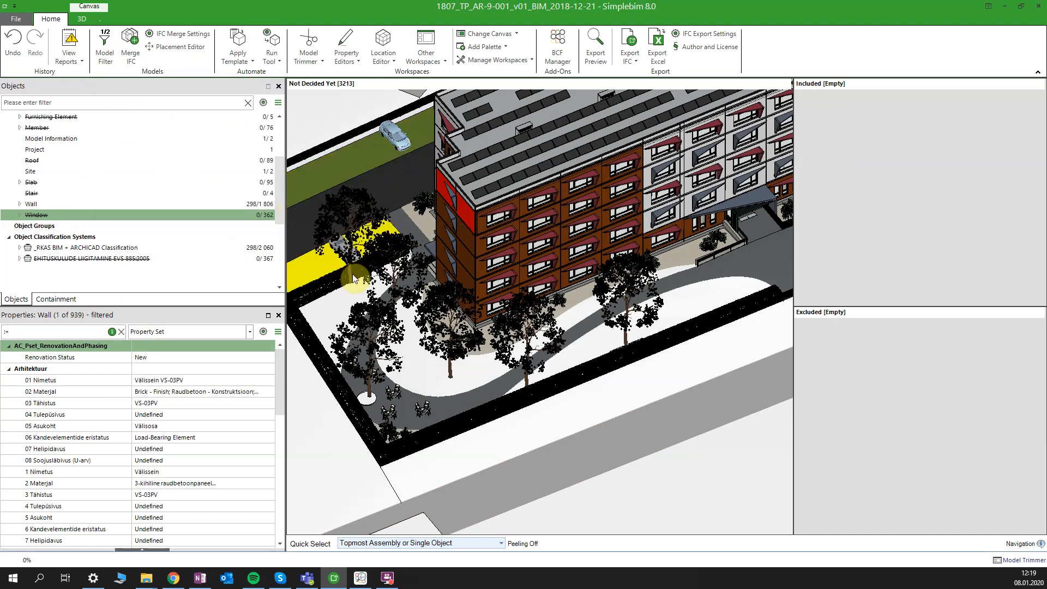
# Select the Beam, Column and Window object classes one after another to view their objects and properties.
pyautogui.scroll(3, 571, 228)
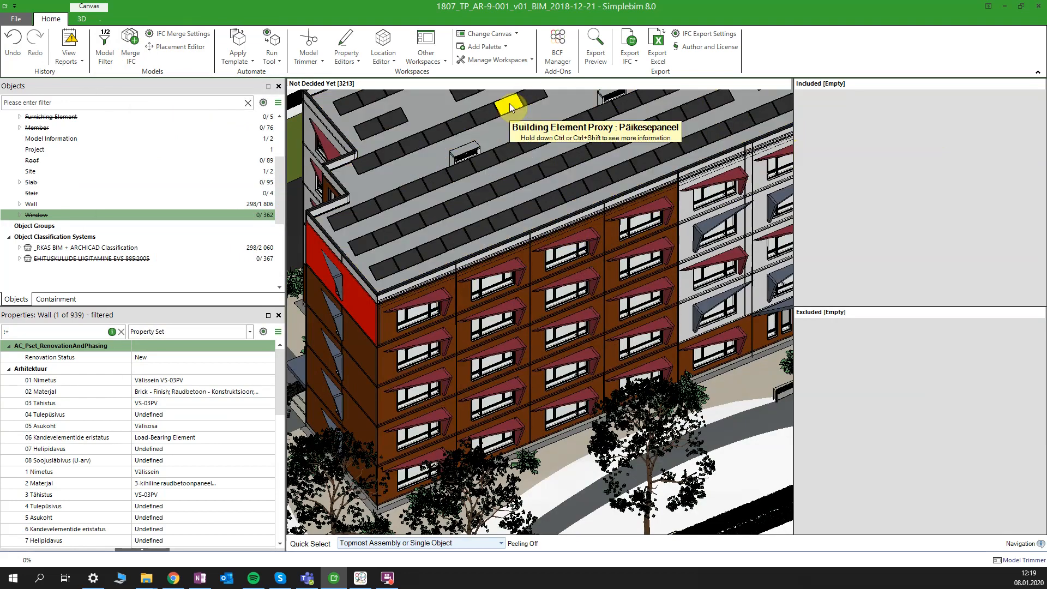
pyautogui.scroll(-2, 725, 190)
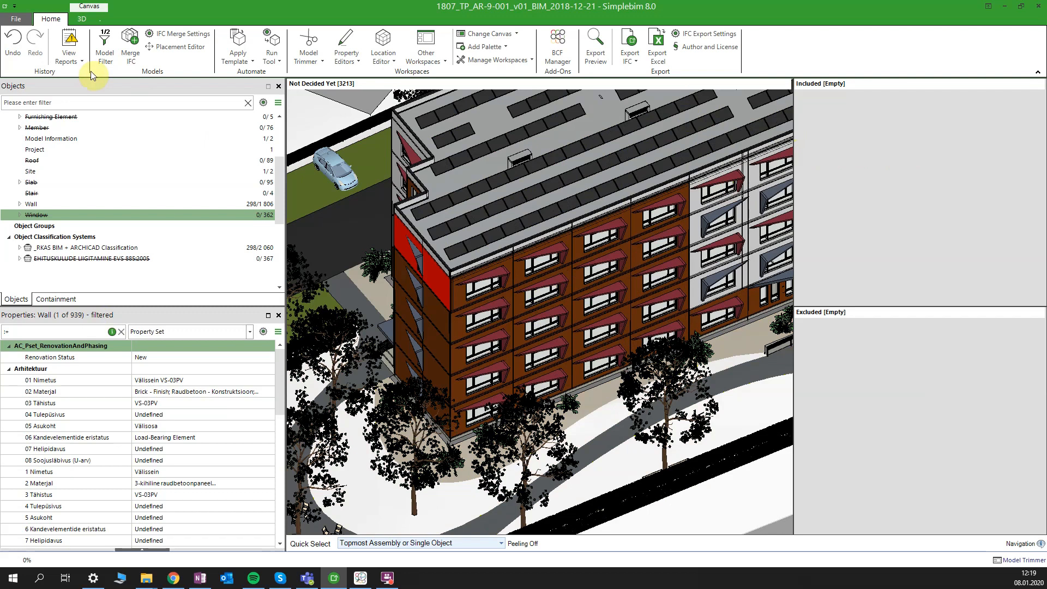
pyautogui.scroll(3, 103, 190)
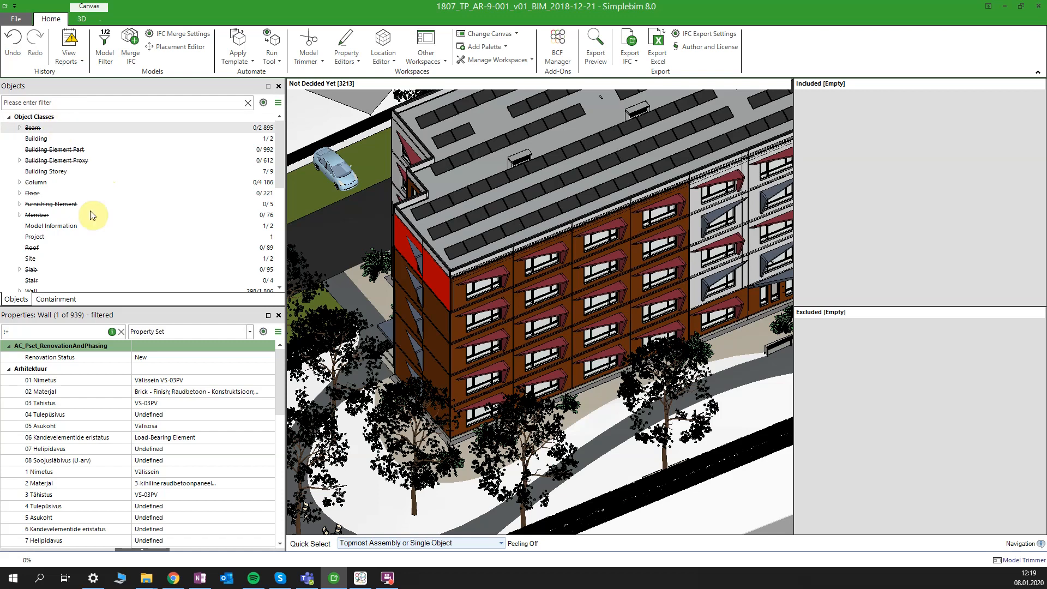
pyautogui.click(62, 129)
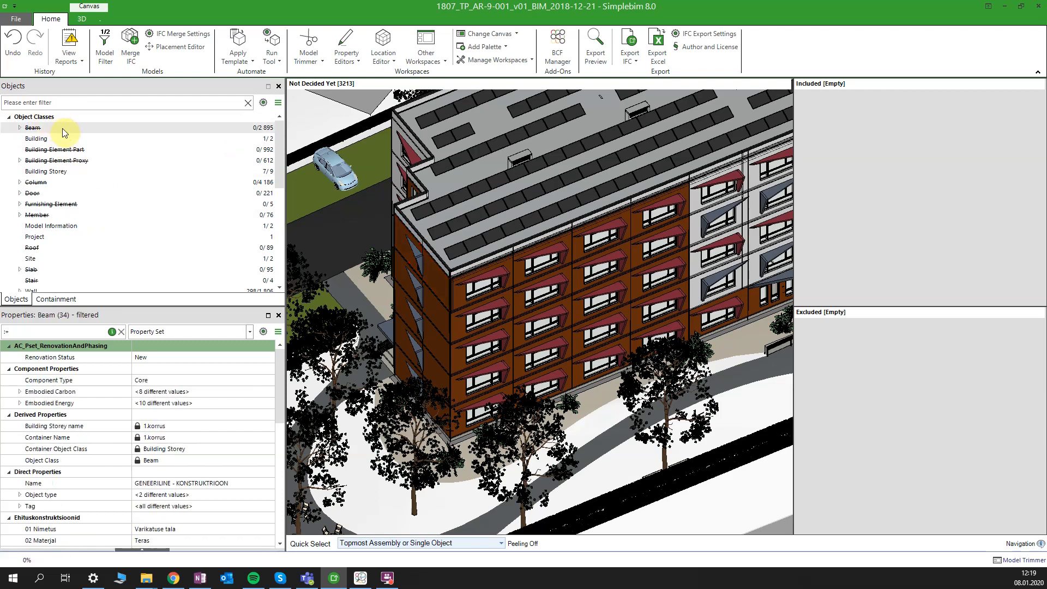
pyautogui.click(48, 193)
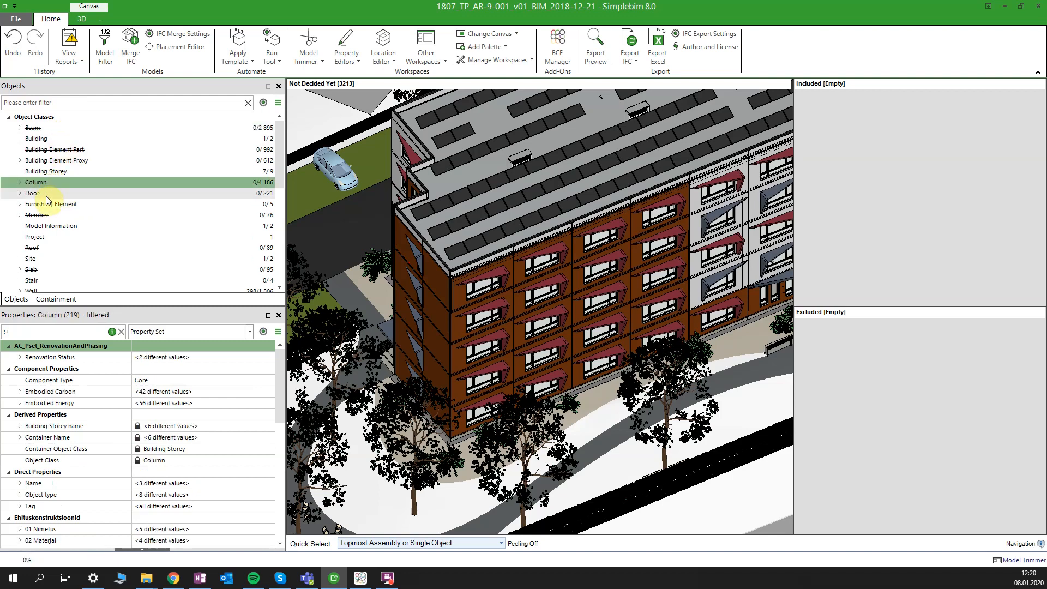
pyautogui.scroll(-1, 56, 273)
pyautogui.click(54, 280)
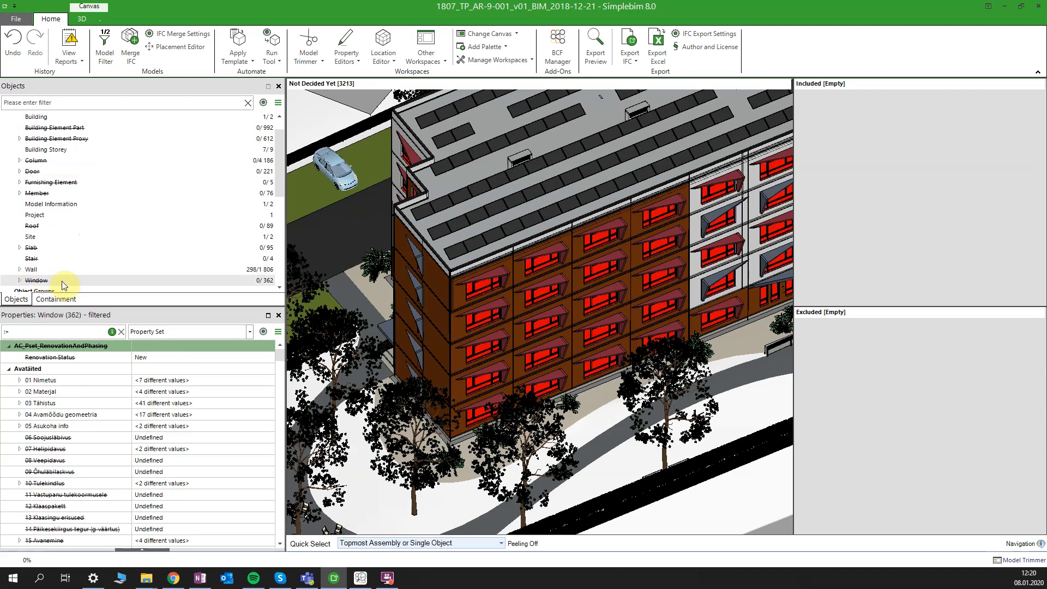
# Select the top-storey wall on the building's short end and the wall directly below it to view their properties.
pyautogui.scroll(3, 486, 279)
pyautogui.scroll(-4, 496, 287)
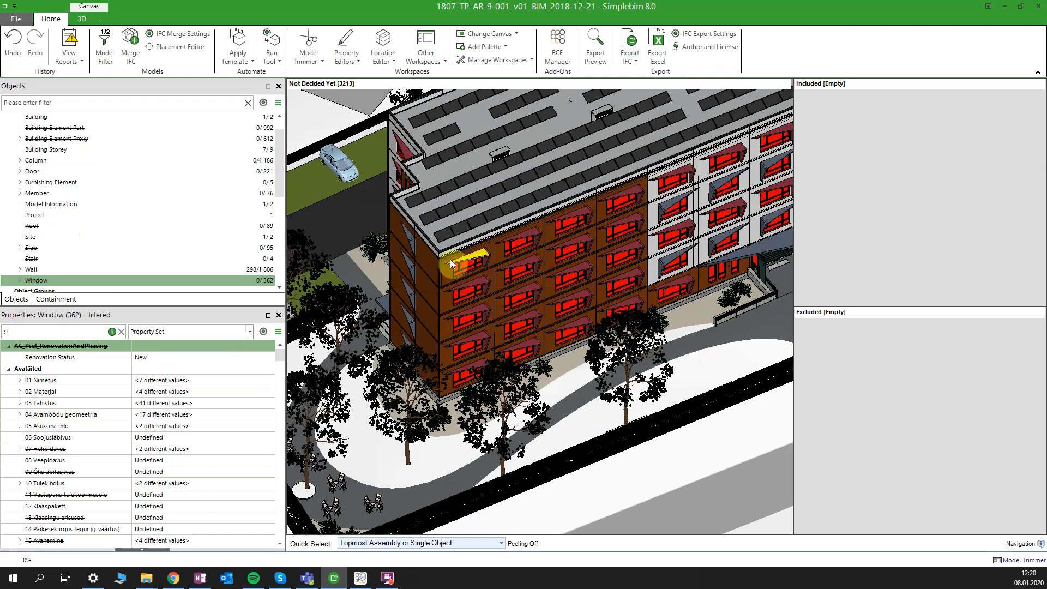
pyautogui.scroll(3, 450, 260)
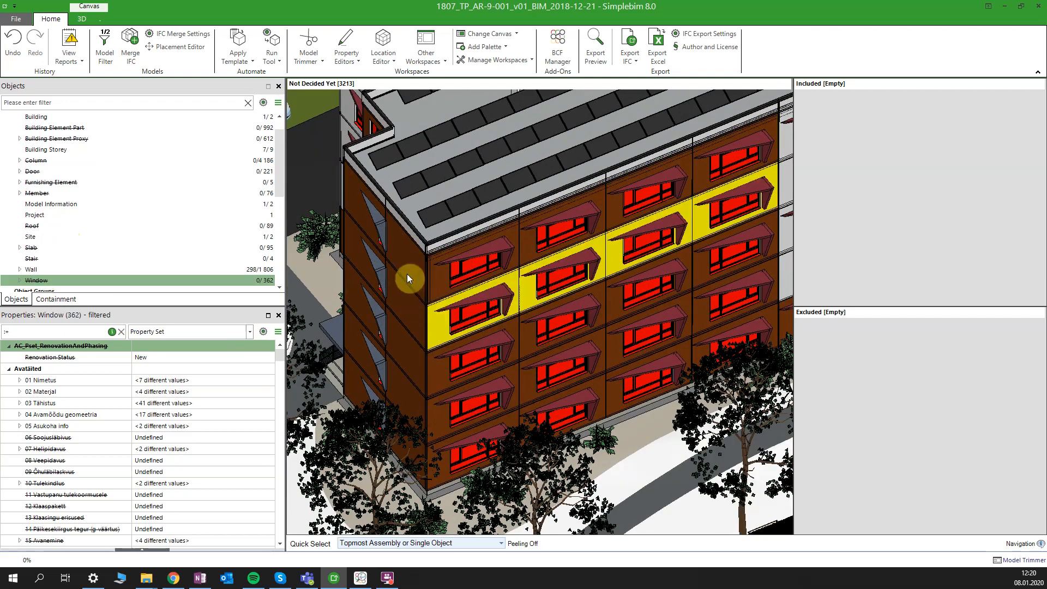
pyautogui.click(404, 257)
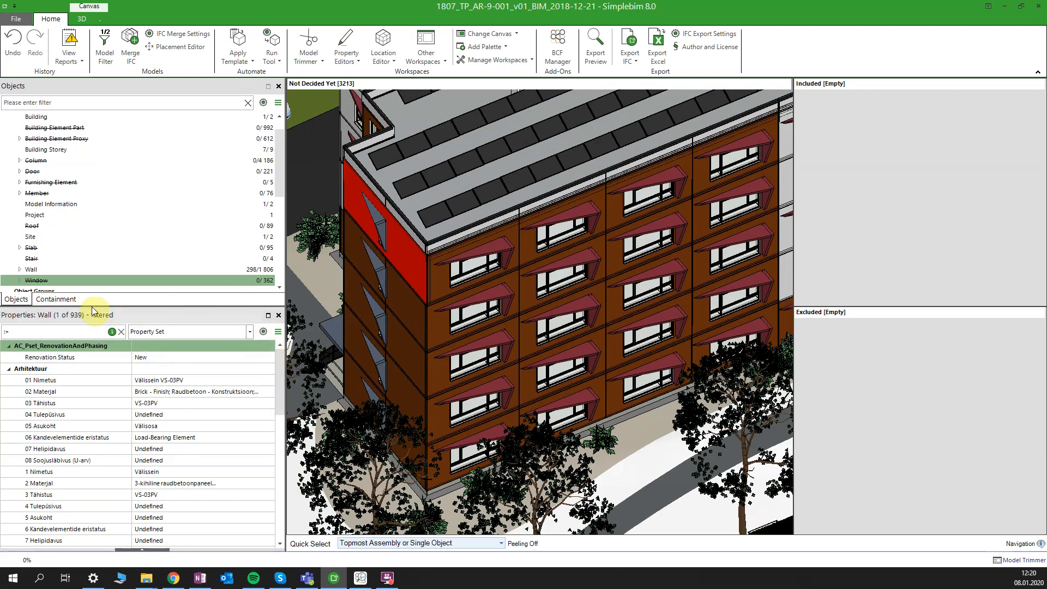
pyautogui.click(4, 330)
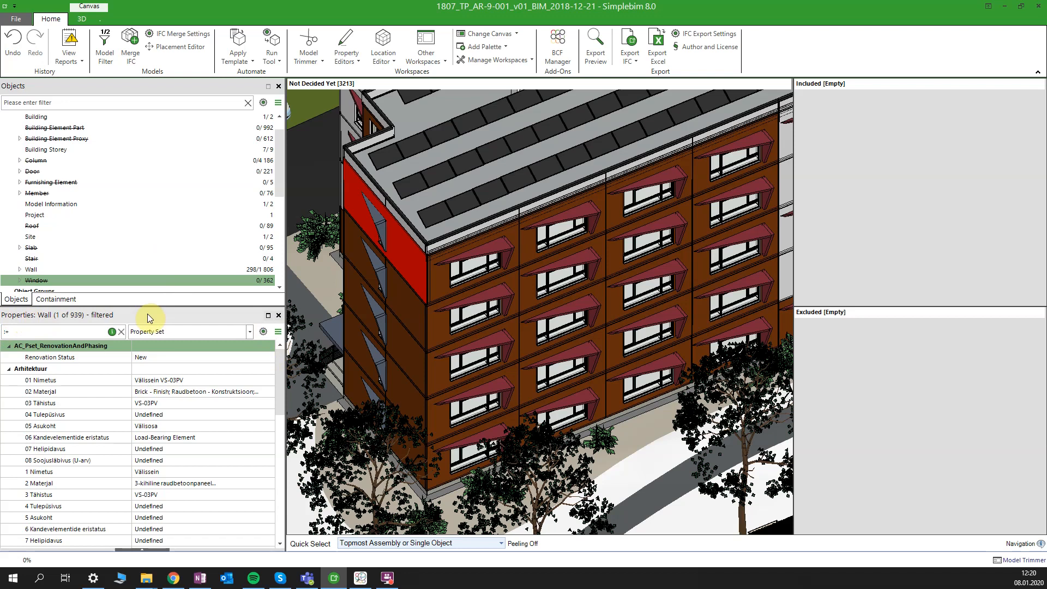
pyautogui.click(414, 303)
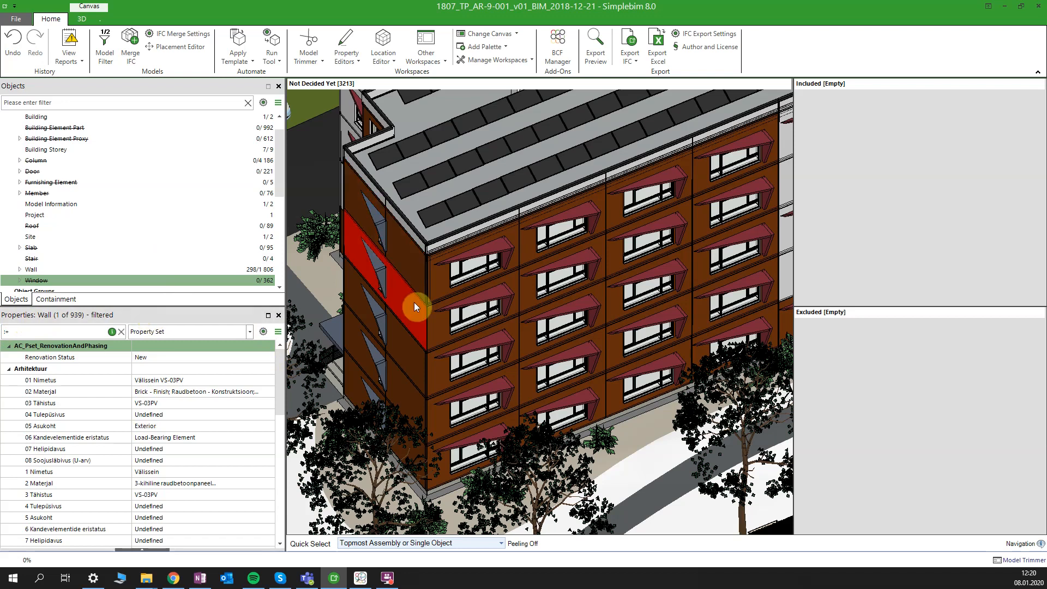
# Select the top-storey wall on the building's short end and examine its Arhitektuur properties.
pyautogui.click(420, 272)
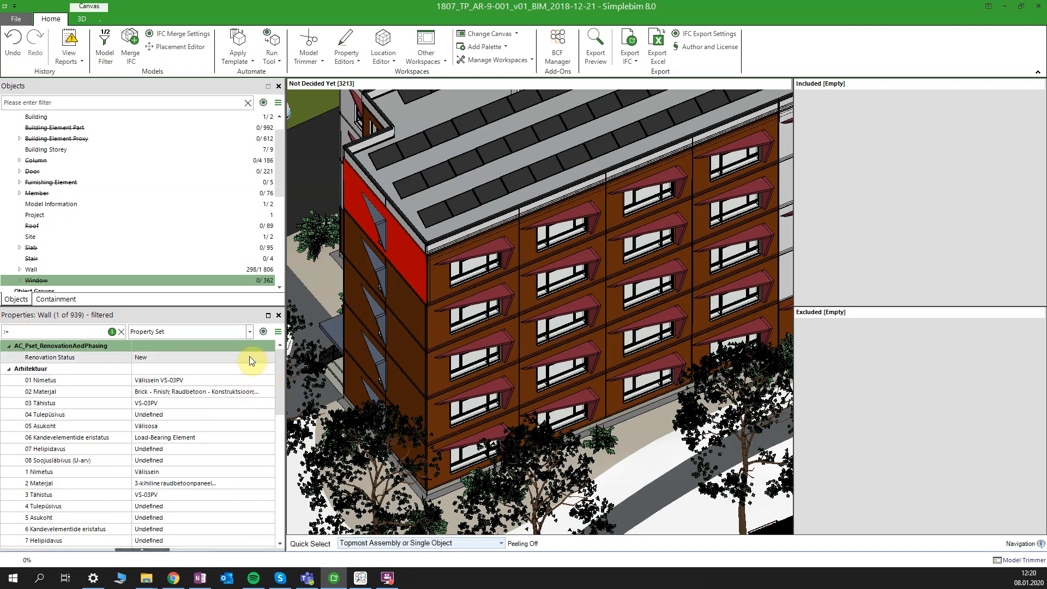
pyautogui.scroll(-3, 234, 382)
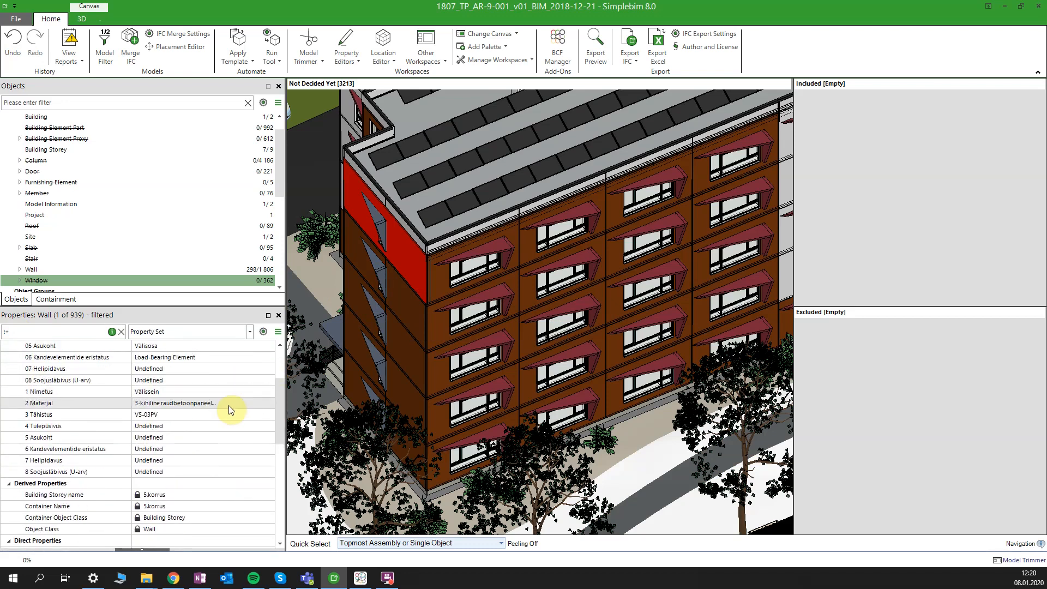
pyautogui.scroll(3, 228, 404)
pyautogui.click(9, 370)
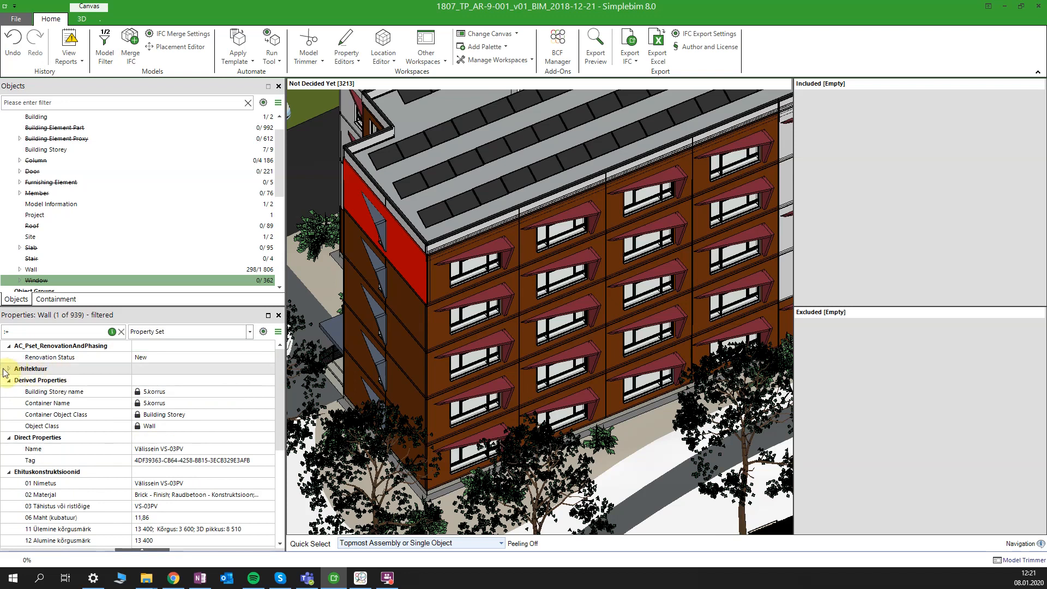
pyautogui.click(7, 369)
pyautogui.scroll(-2, 36, 385)
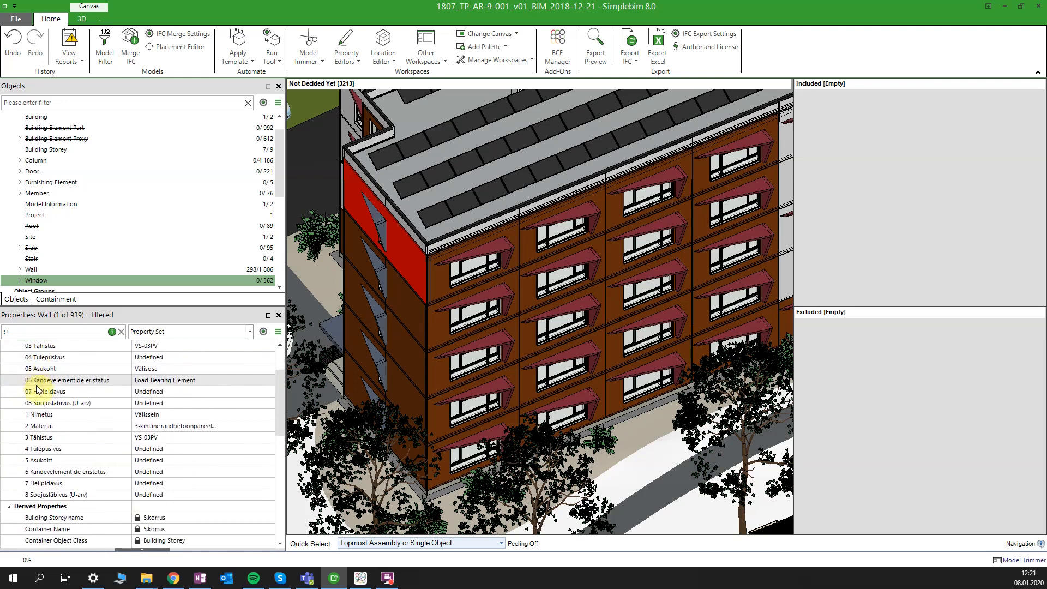
pyautogui.scroll(2, 60, 426)
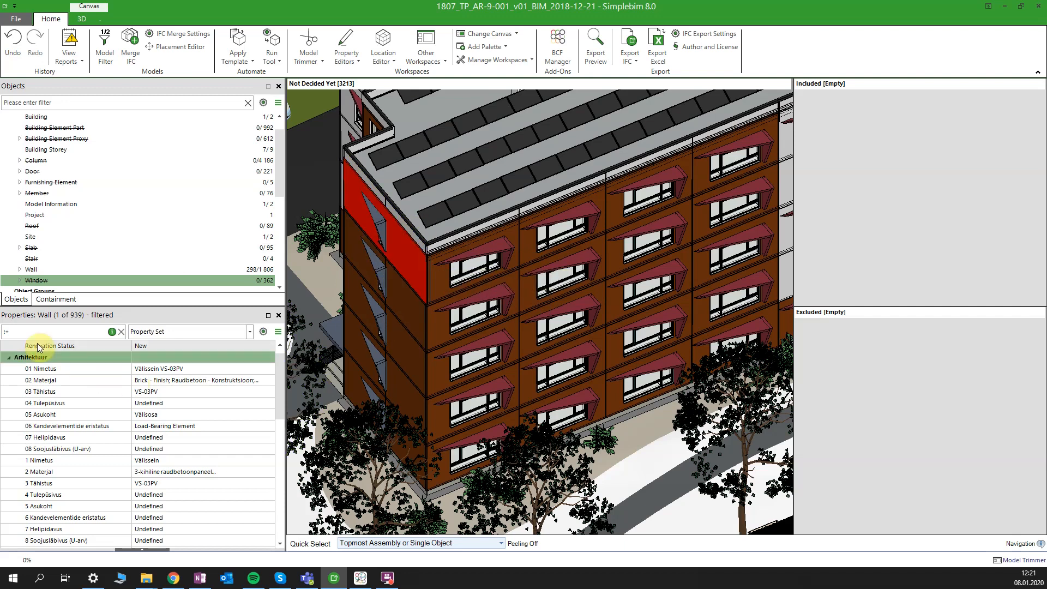
pyautogui.click(53, 358)
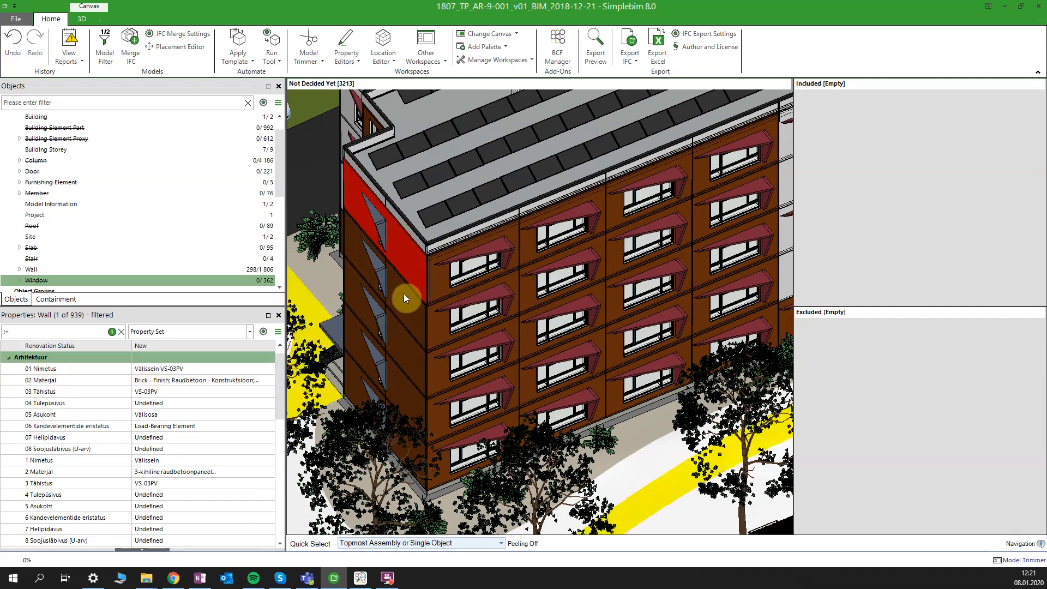
# Select the Window object class and expand its 01 Nimetus property to view the individual values.
pyautogui.click(36, 280)
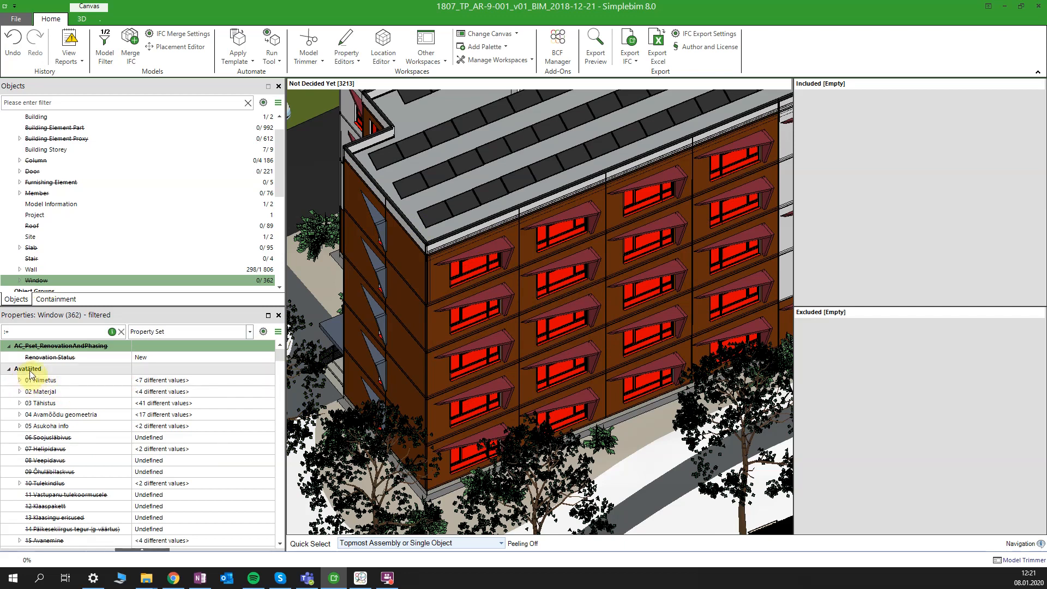
pyautogui.scroll(-1, 46, 260)
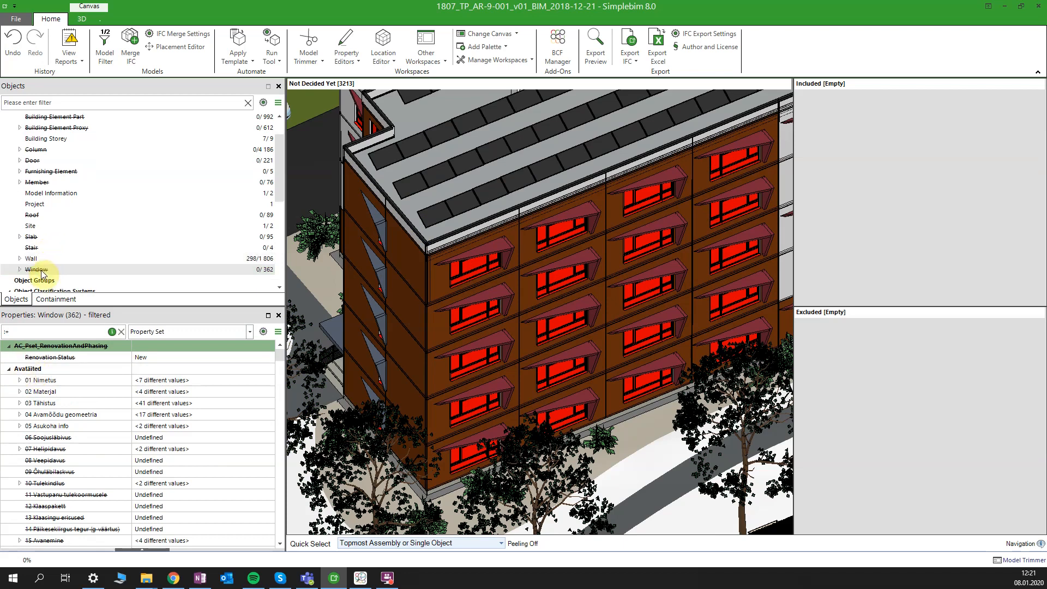
pyautogui.click(42, 273)
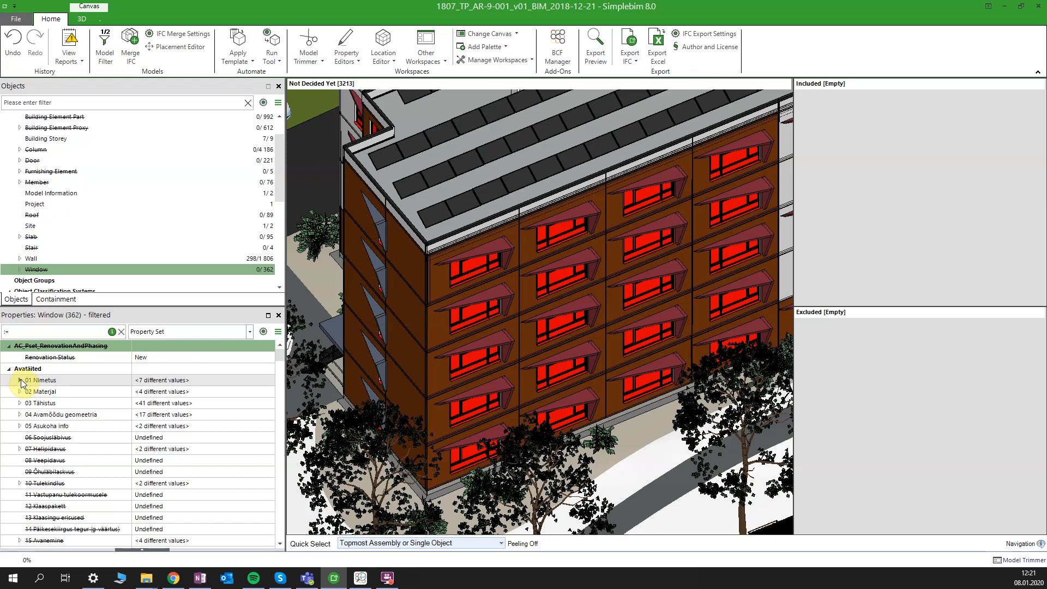
pyautogui.click(20, 380)
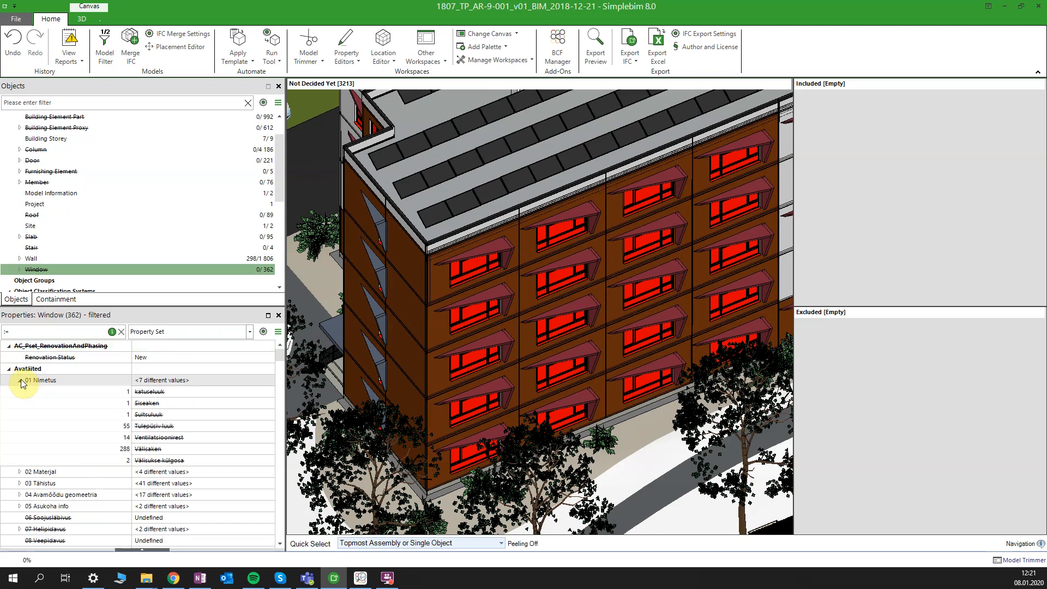
# Examine the window name values under 01 Nimetus and select the Välisaken value.
pyautogui.click(226, 392)
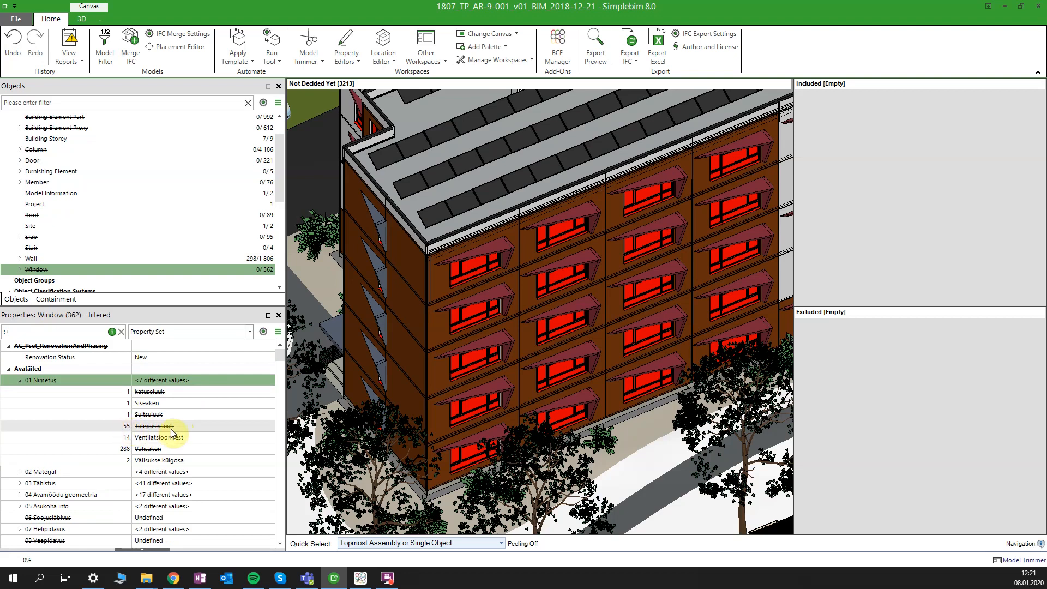
pyautogui.click(125, 450)
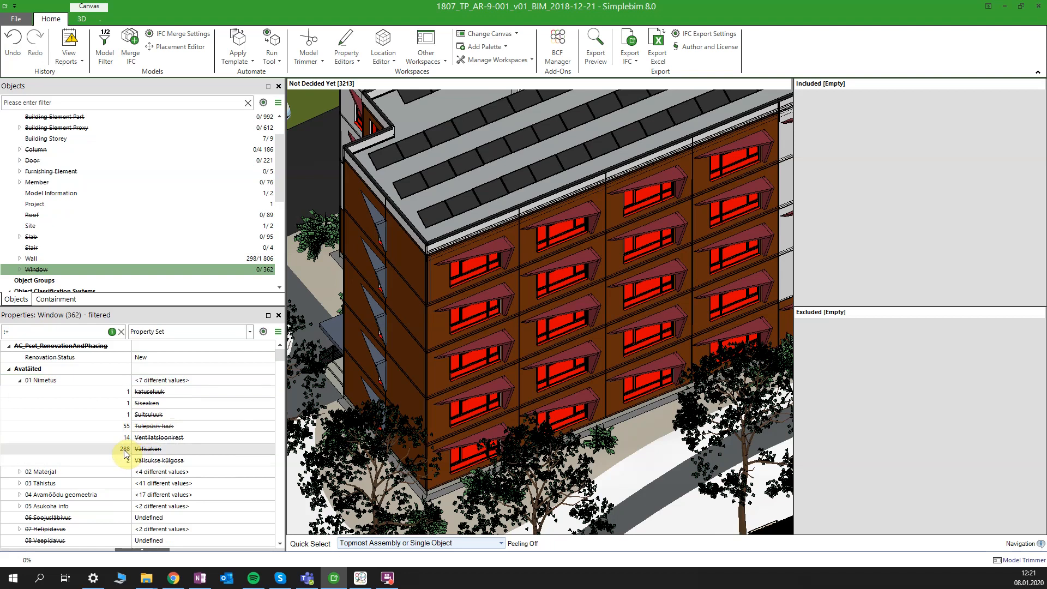
pyautogui.click(138, 416)
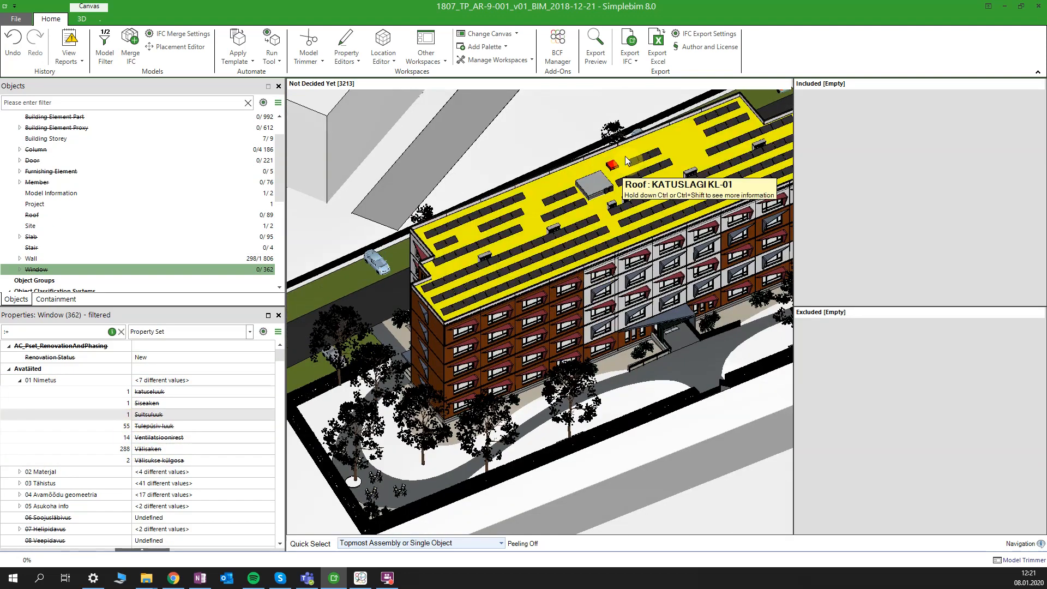
pyautogui.click(153, 449)
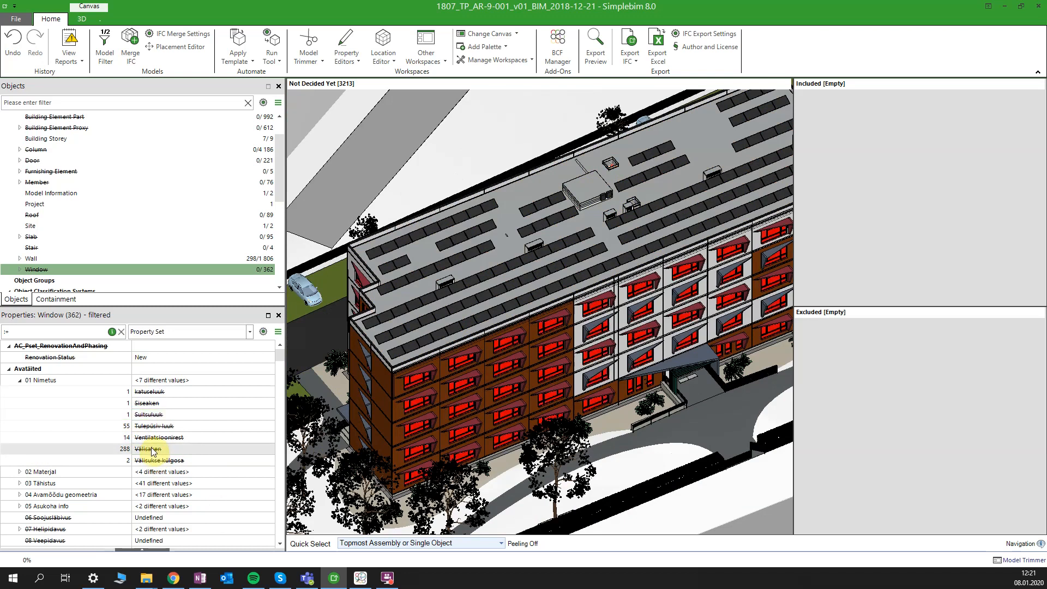
pyautogui.click(218, 449)
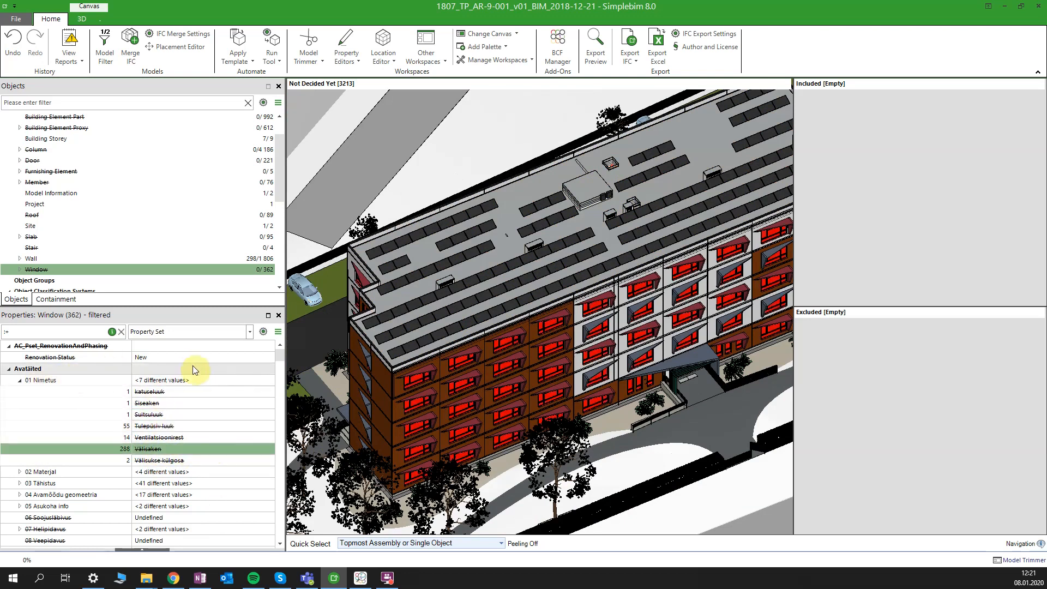
pyautogui.keyDown('ctrl'); pyautogui.click(109, 449); pyautogui.keyUp('ctrl')
pyautogui.click(106, 447)
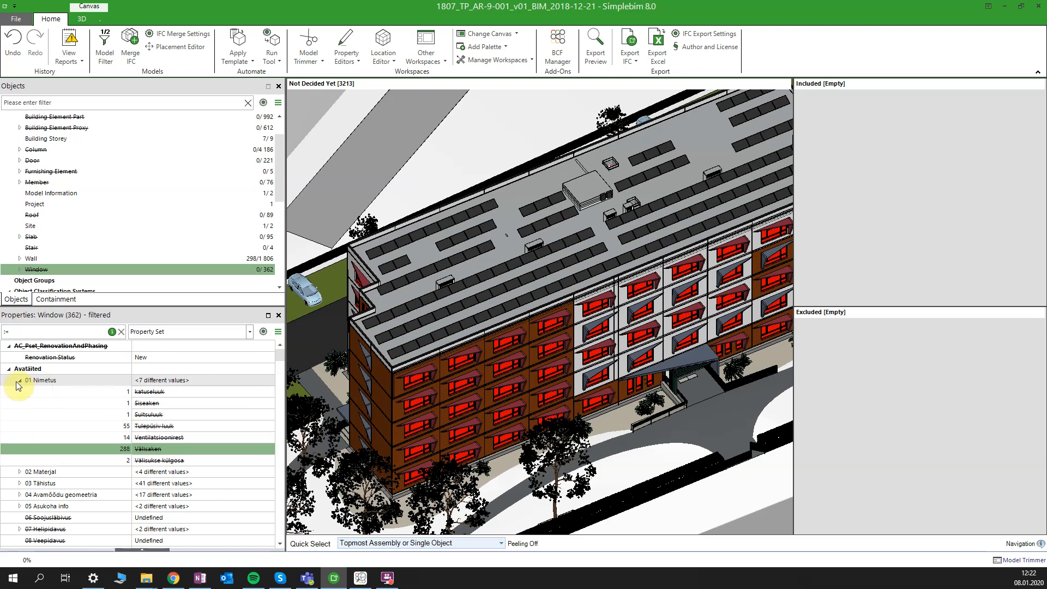
# Look over the Avatäited window properties and collapse the 01 Nimetus value list.
pyautogui.scroll(-2, 92, 395)
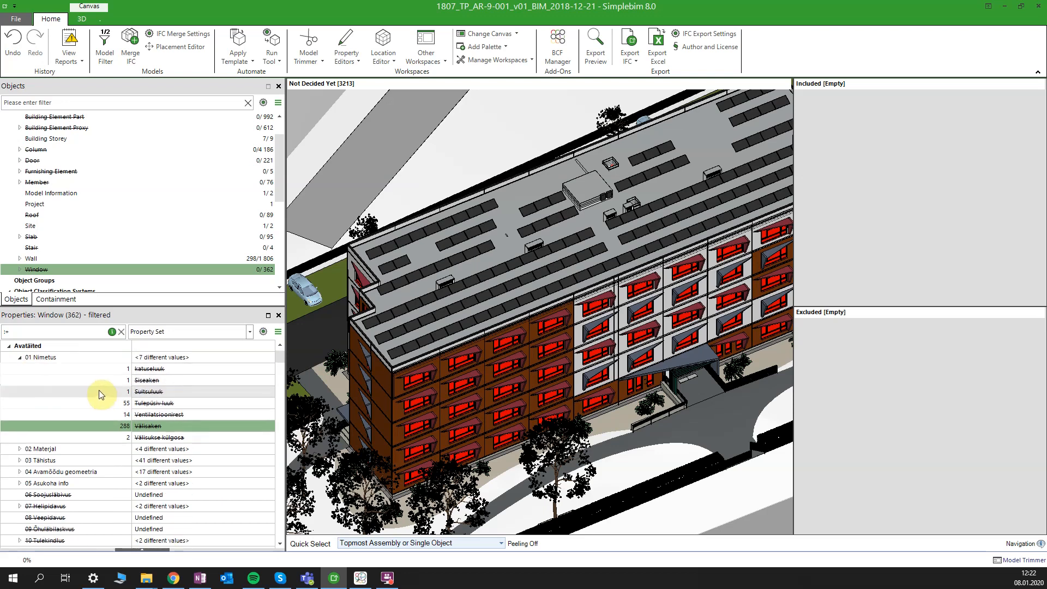
pyautogui.click(103, 389)
pyautogui.scroll(1, 103, 390)
pyautogui.click(20, 358)
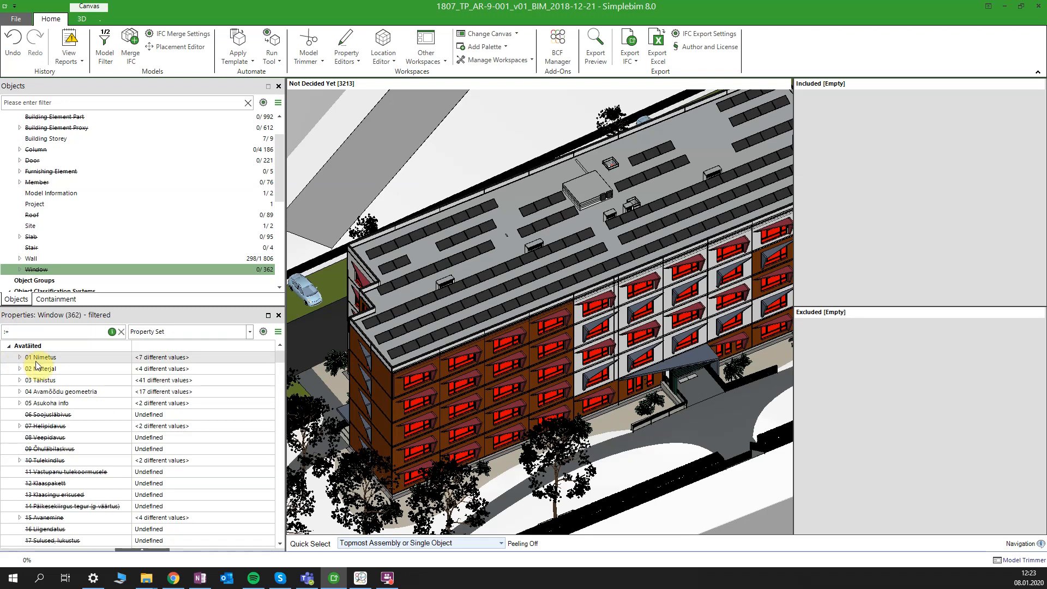
pyautogui.click(35, 359)
# Select two ground surfaces around the building one after another to view their properties, and check the Quick Select options.
pyautogui.moveTo(351, 287); pyautogui.dragTo(392, 299)
pyautogui.scroll(-5, 393, 299)
pyautogui.moveTo(639, 484)
pyautogui.mouseDown()
pyautogui.moveTo(640, 456)
pyautogui.moveTo(643, 468)
pyautogui.mouseUp()
pyautogui.scroll(1, 378, 465)
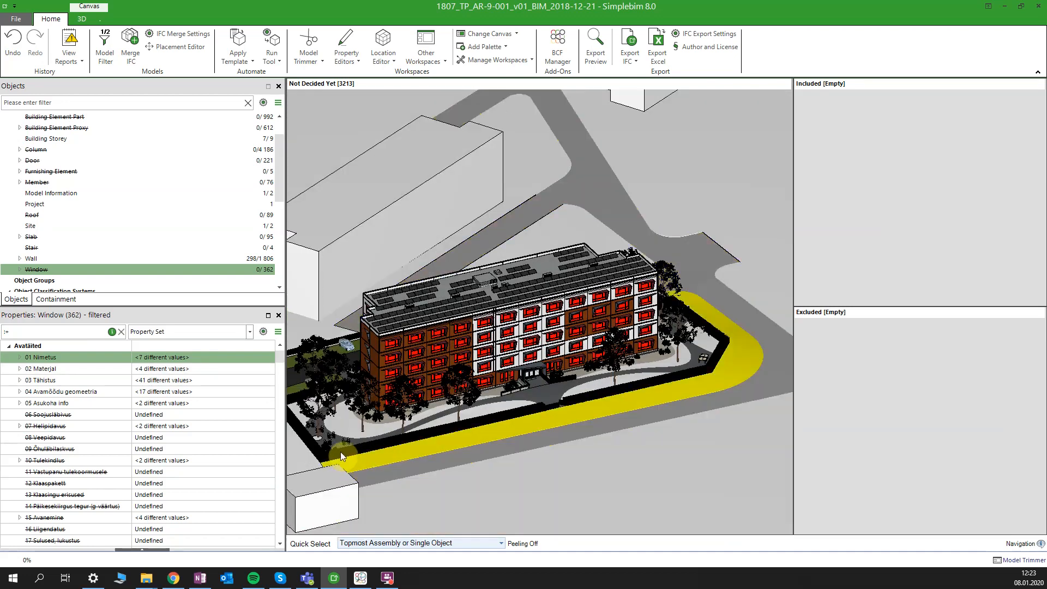
pyautogui.scroll(3, 341, 451)
pyautogui.click(516, 470)
pyautogui.click(437, 543)
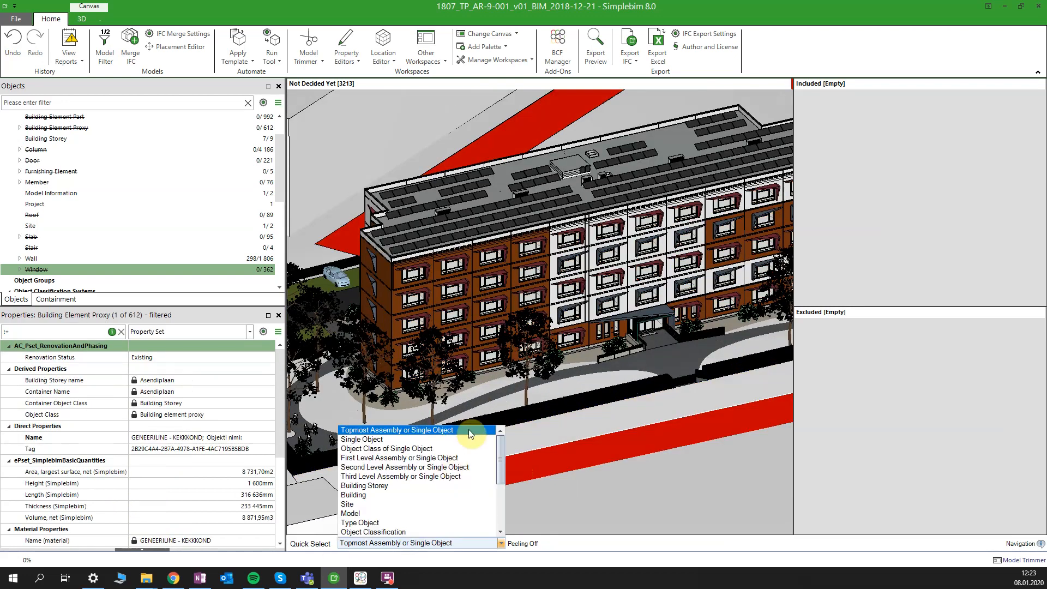
pyautogui.click(610, 487)
pyautogui.click(611, 487)
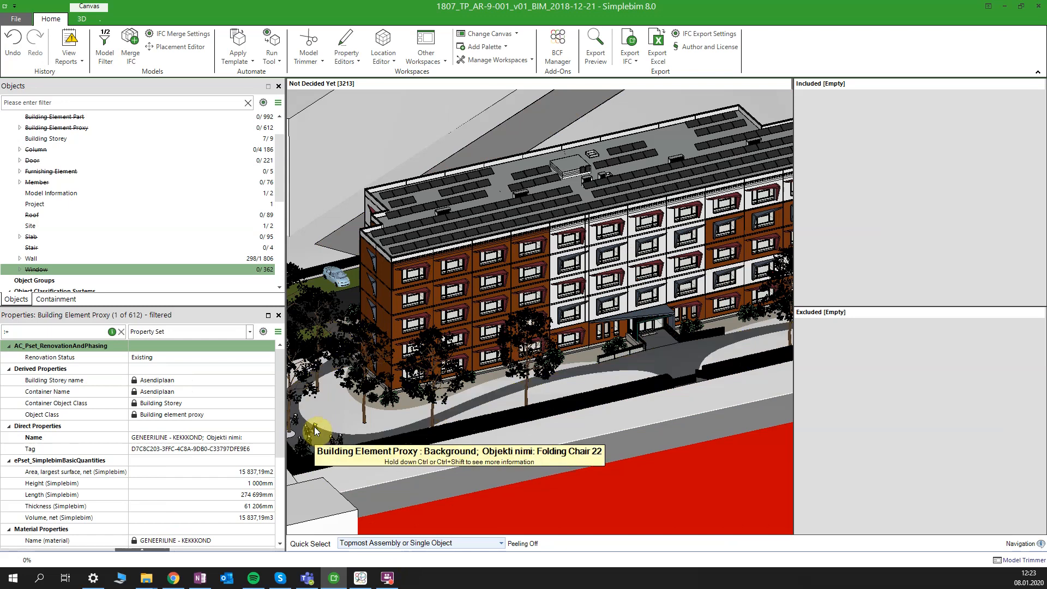
# Set Quick Select to Object Class of Single Object and move all Building Element Proxy objects to Excluded.
pyautogui.click(400, 545)
pyautogui.click(364, 446)
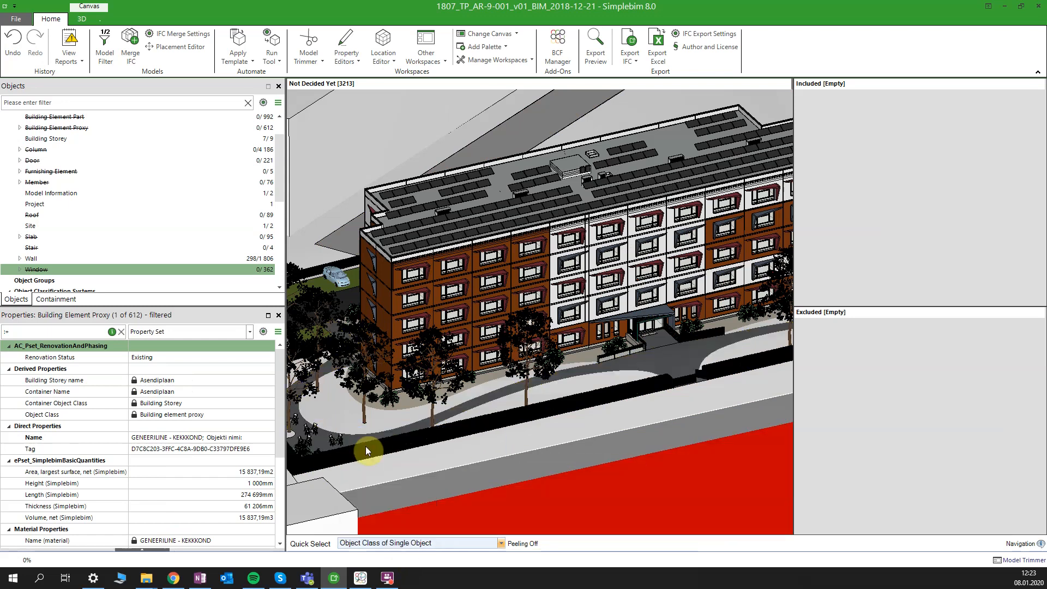
pyautogui.click(363, 416)
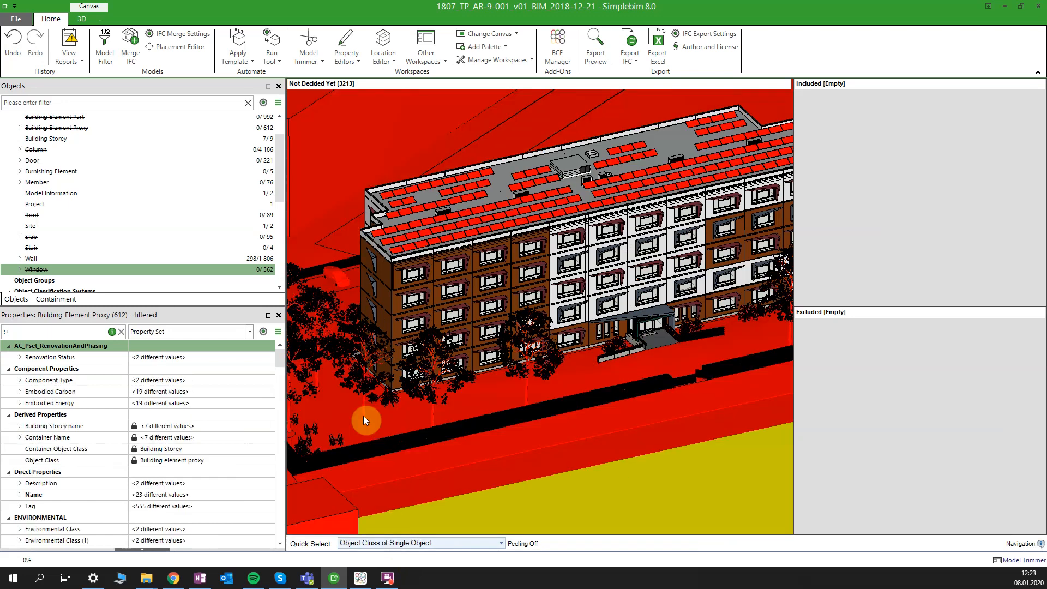
pyautogui.scroll(-2, 363, 415)
pyautogui.scroll(3, 384, 302)
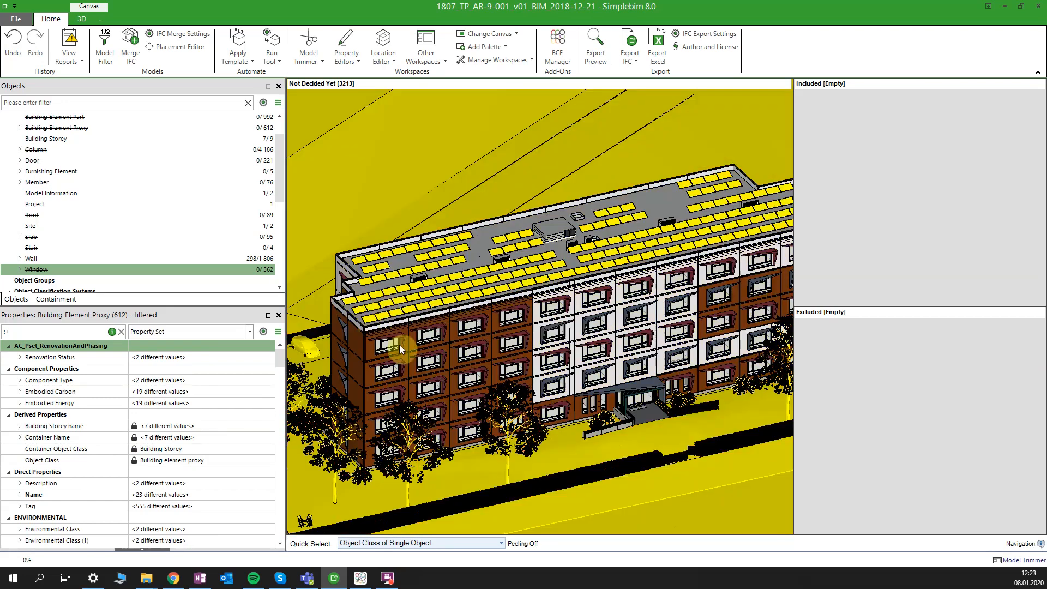
pyautogui.scroll(-3, 335, 371)
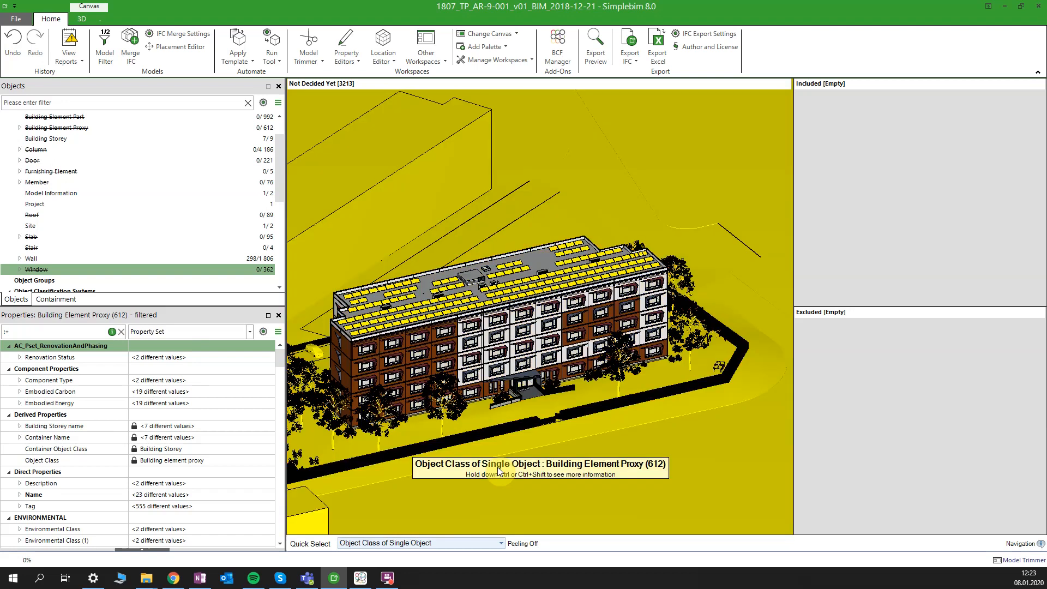
pyautogui.moveTo(698, 401); pyautogui.dragTo(954, 423)
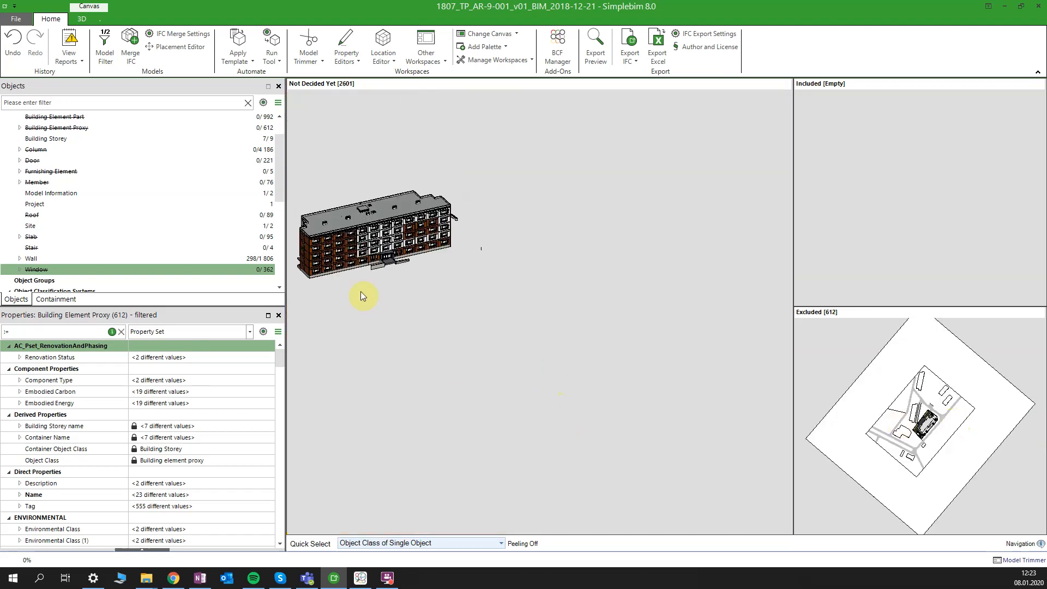
# Move the whole Column object class to Excluded, picking it through one of the thin posts in front of the building.
pyautogui.scroll(5, 512, 309)
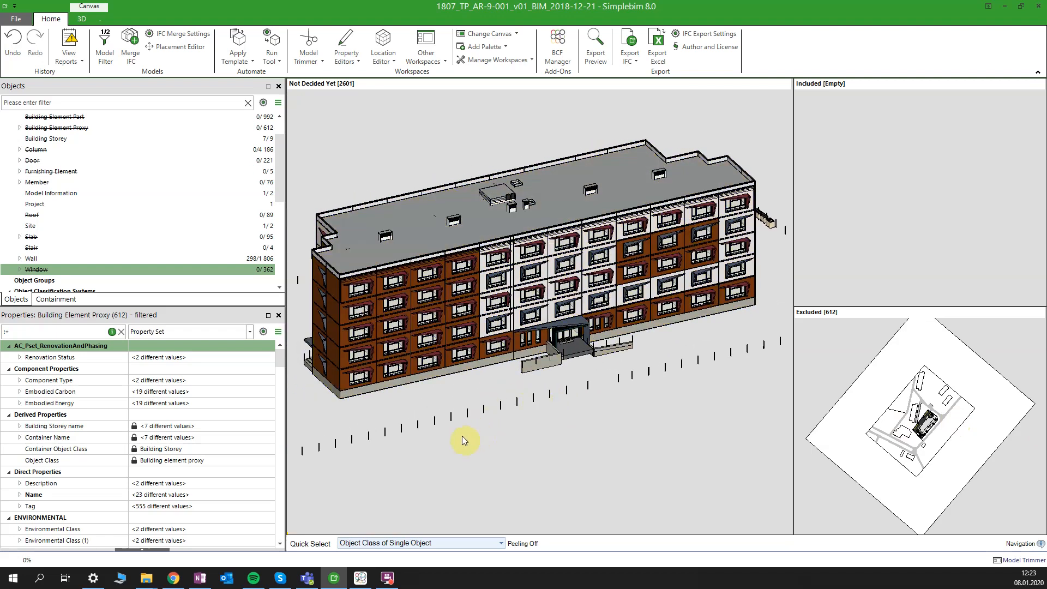
pyautogui.moveTo(463, 436); pyautogui.dragTo(475, 501, button='middle')
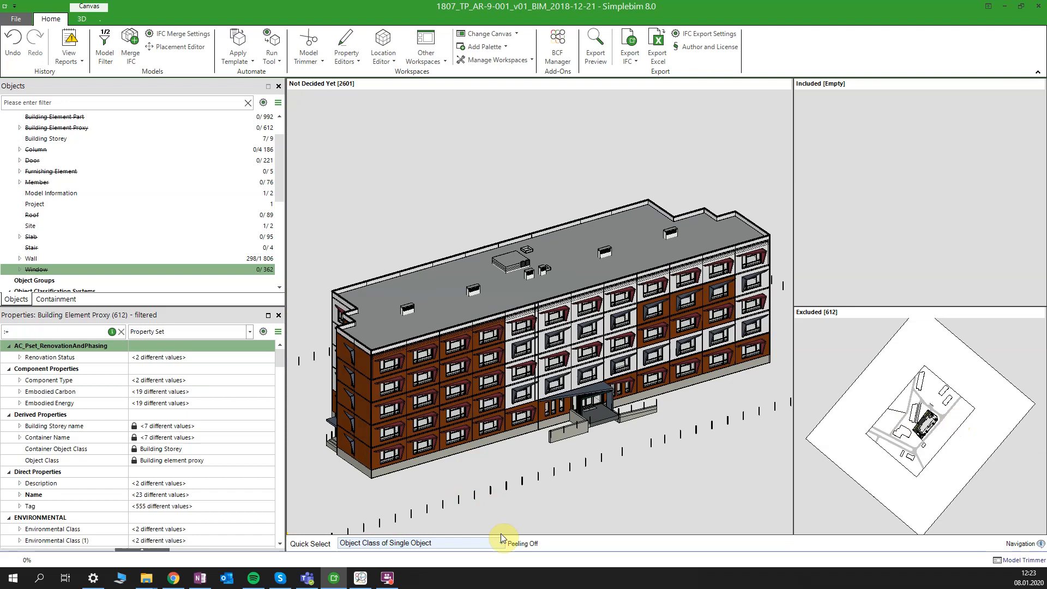
pyautogui.scroll(2, 504, 521)
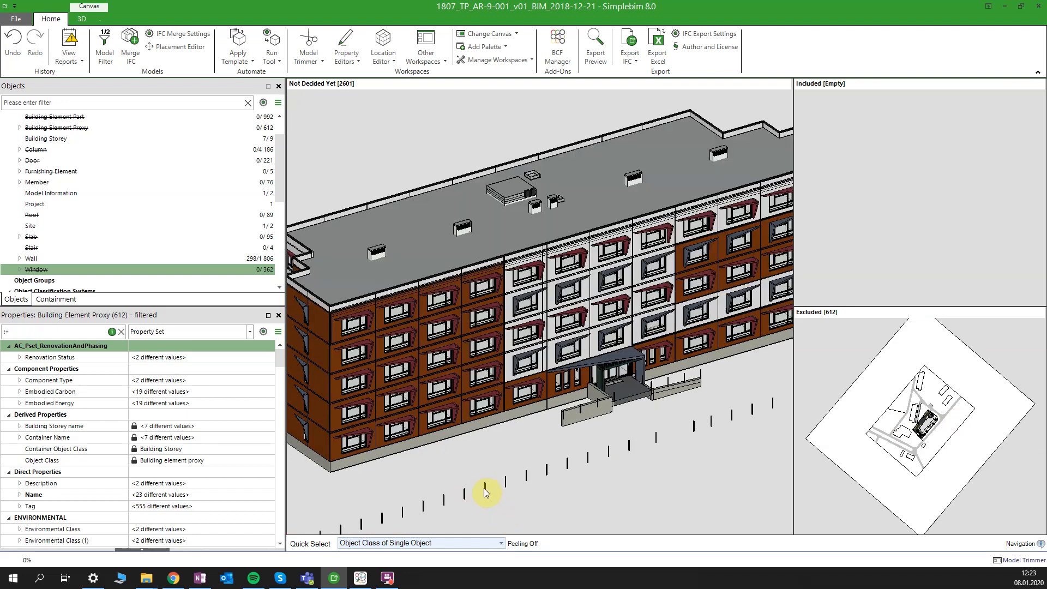
pyautogui.scroll(2, 485, 490)
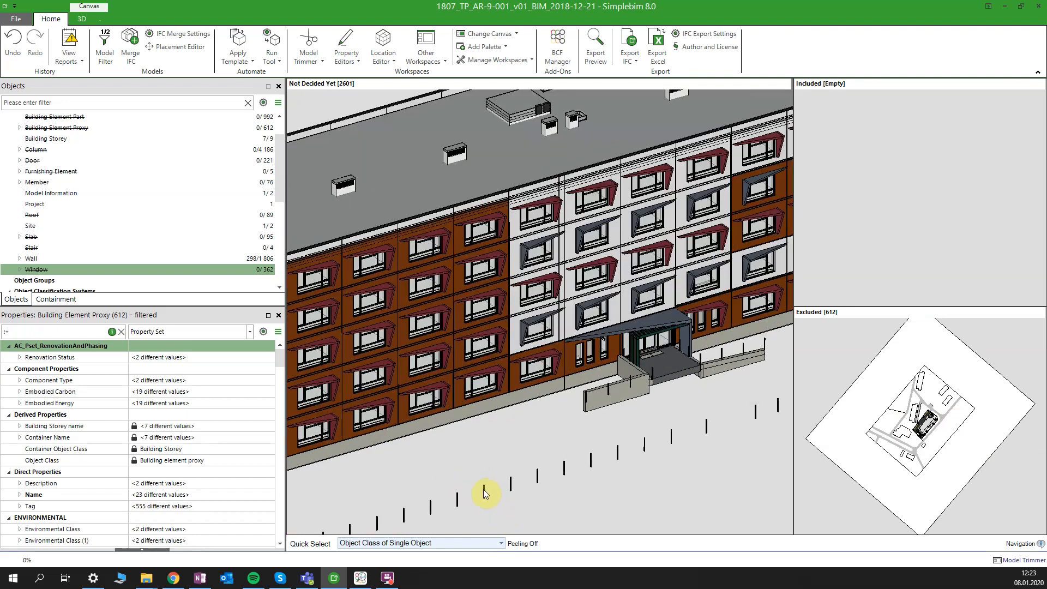
pyautogui.scroll(3, 484, 489)
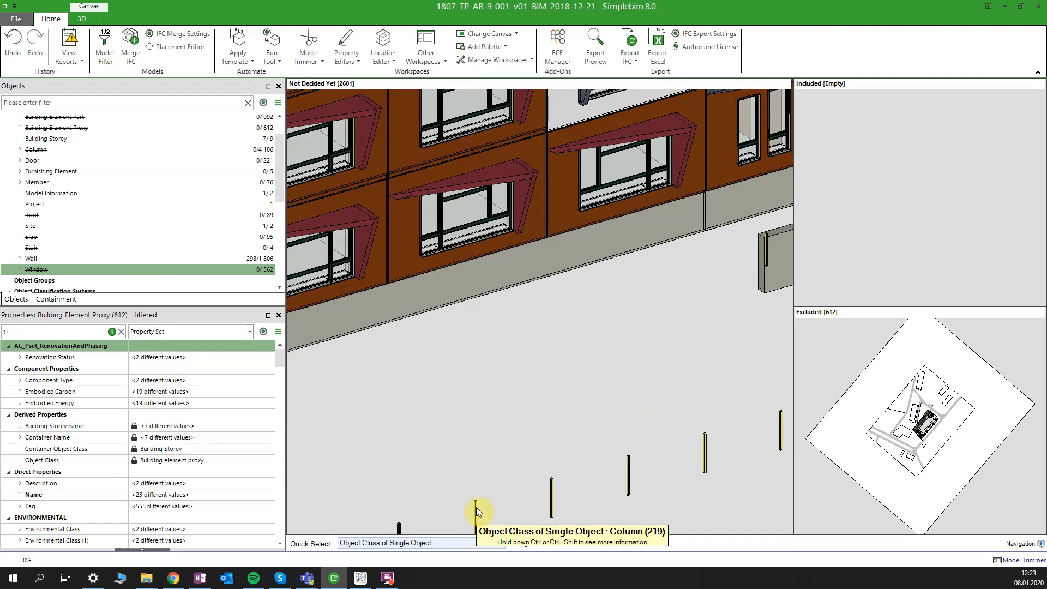
pyautogui.scroll(-5, 476, 510)
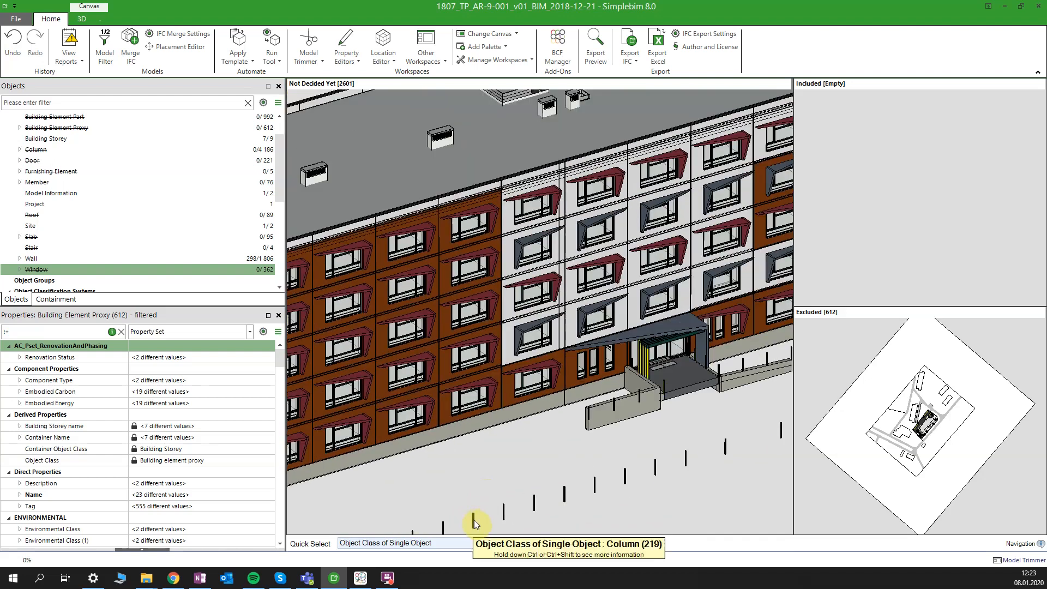
pyautogui.moveTo(987, 348); pyautogui.dragTo(987, 349)
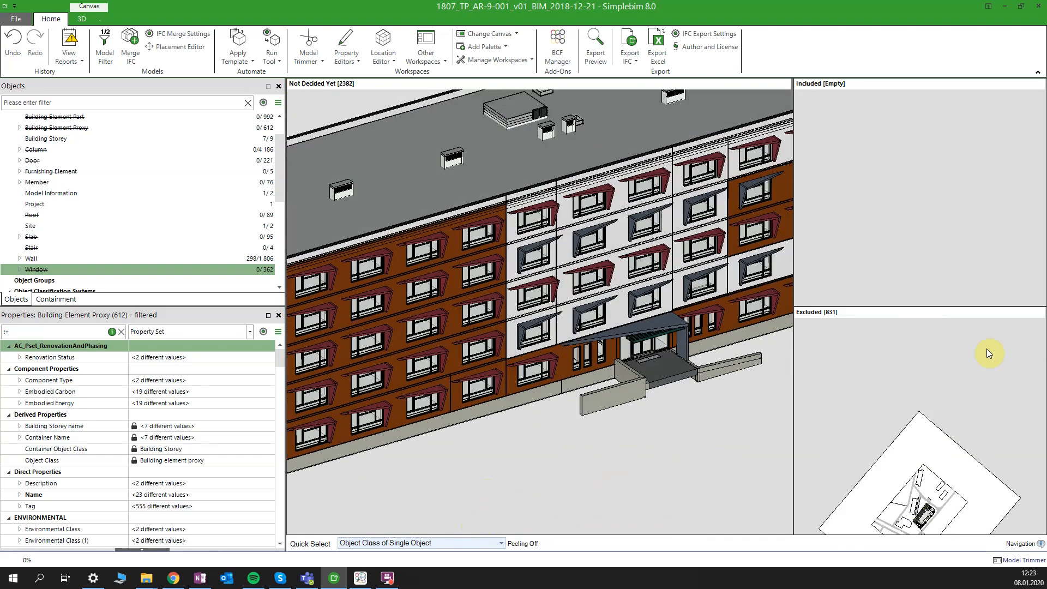
# Move all objects of the Stair class from the object list to Excluded.
pyautogui.scroll(-3, 650, 436)
pyautogui.moveTo(701, 372); pyautogui.dragTo(577, 357, button='middle')
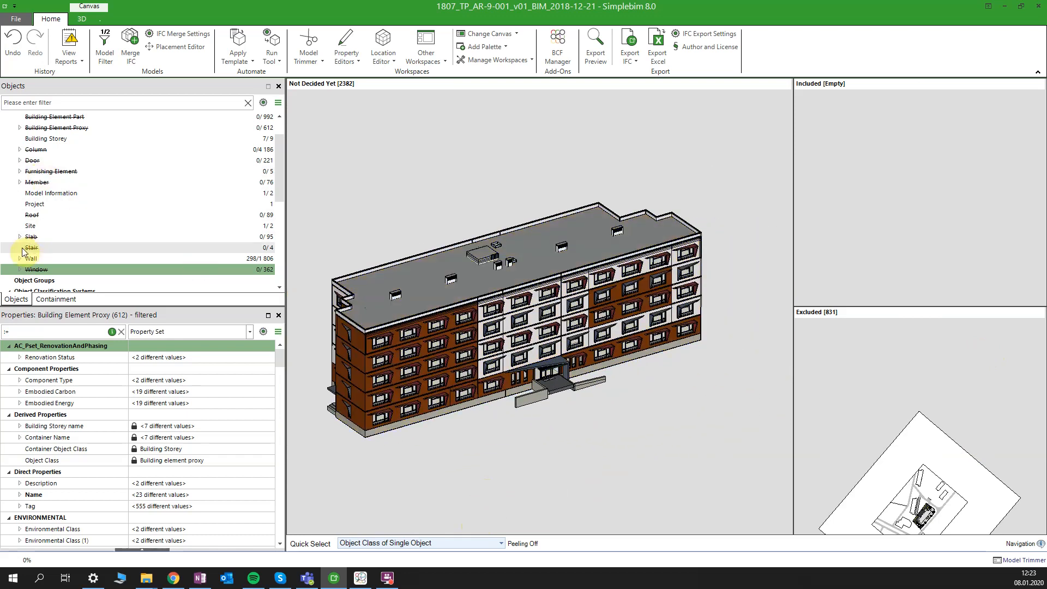
pyautogui.moveTo(26, 250); pyautogui.dragTo(900, 377)
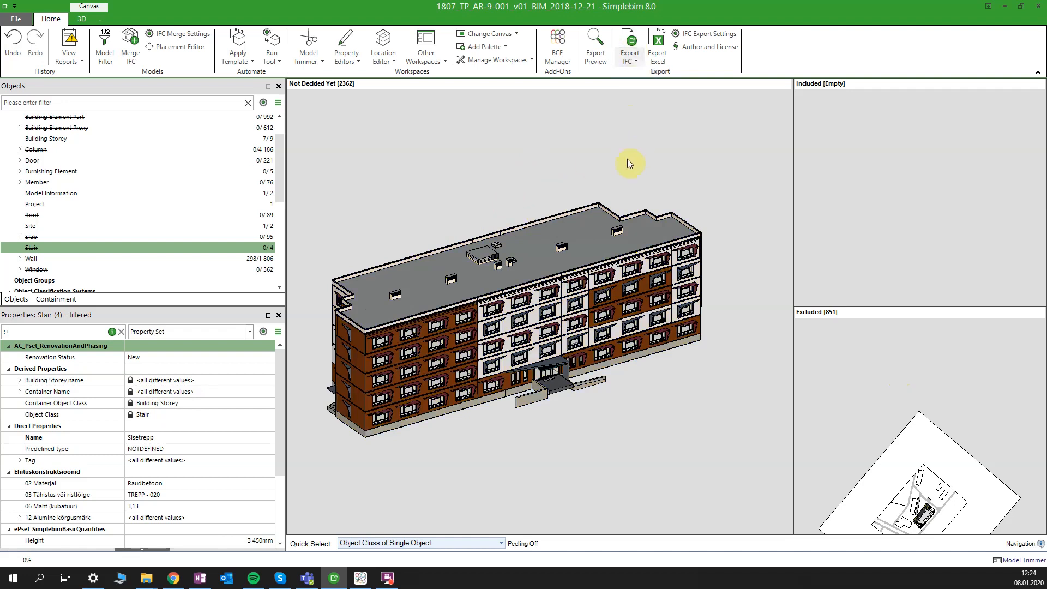
# Export the trimmed model to IFC with file mark ENERGIAANALÜÜS, saving it in the bim folder's Normaliseeritud mudelid subfolder.
pyautogui.moveTo(452, 432)
pyautogui.mouseDown(button='middle')
pyautogui.moveTo(471, 421)
pyautogui.moveTo(451, 434)
pyautogui.mouseUp(button='middle')
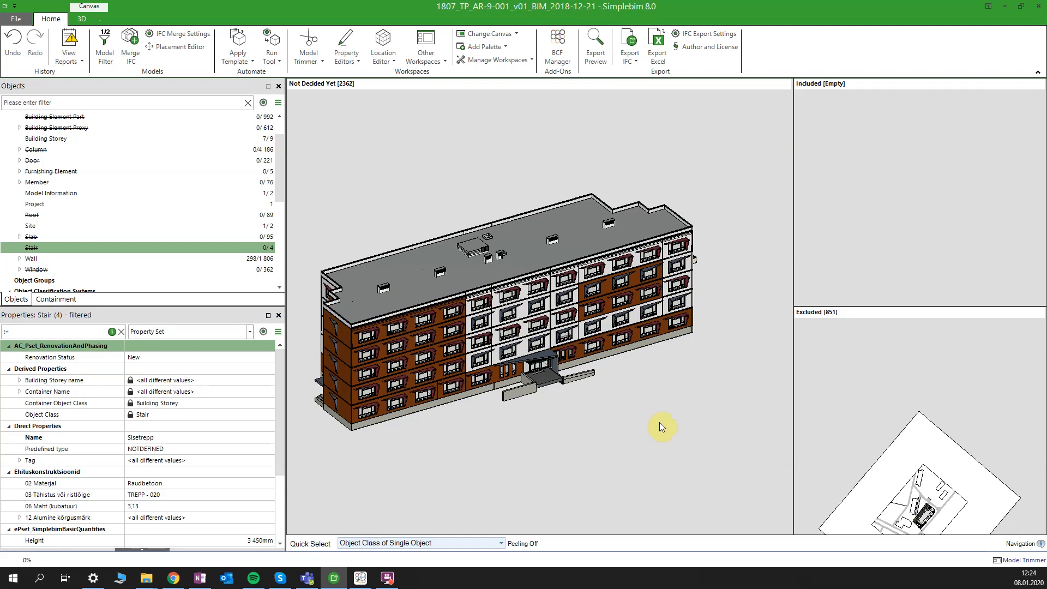
pyautogui.click(628, 44)
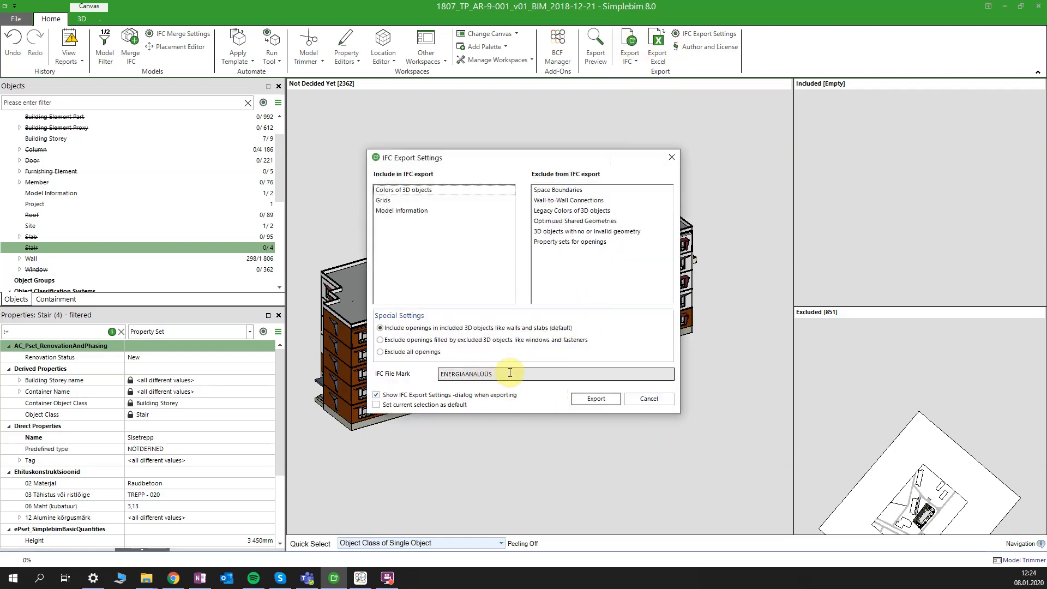
pyautogui.moveTo(502, 374); pyautogui.dragTo(416, 376)
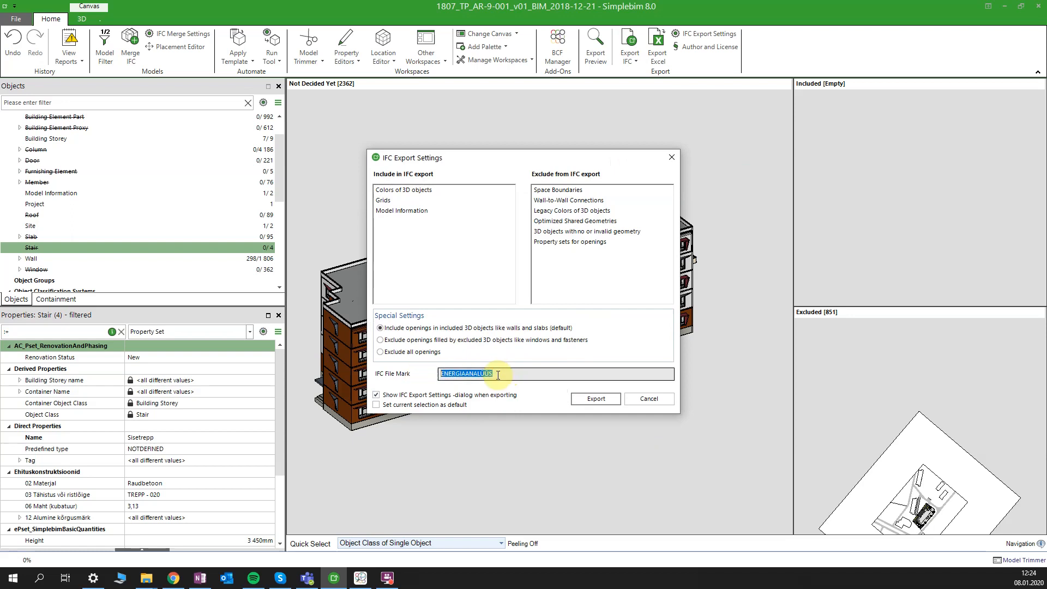
pyautogui.moveTo(498, 375); pyautogui.dragTo(414, 374)
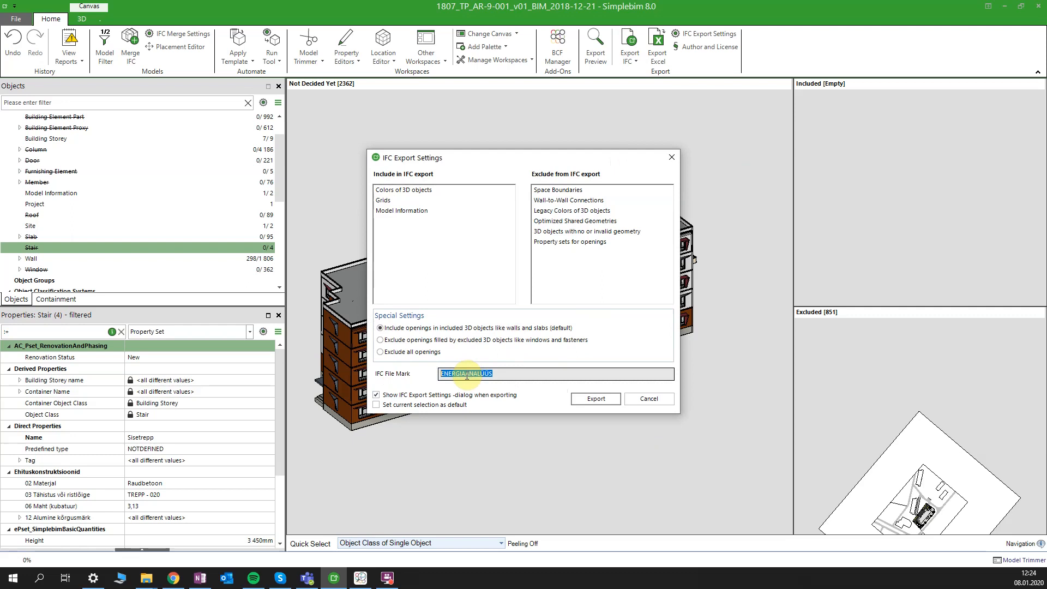
pyautogui.click(592, 400)
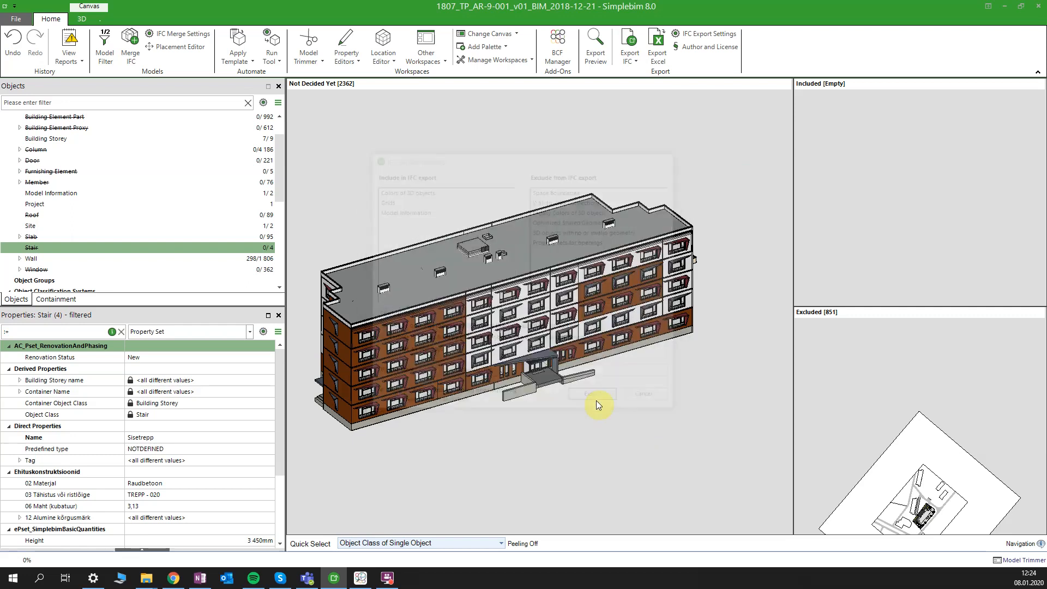
pyautogui.click(554, 143)
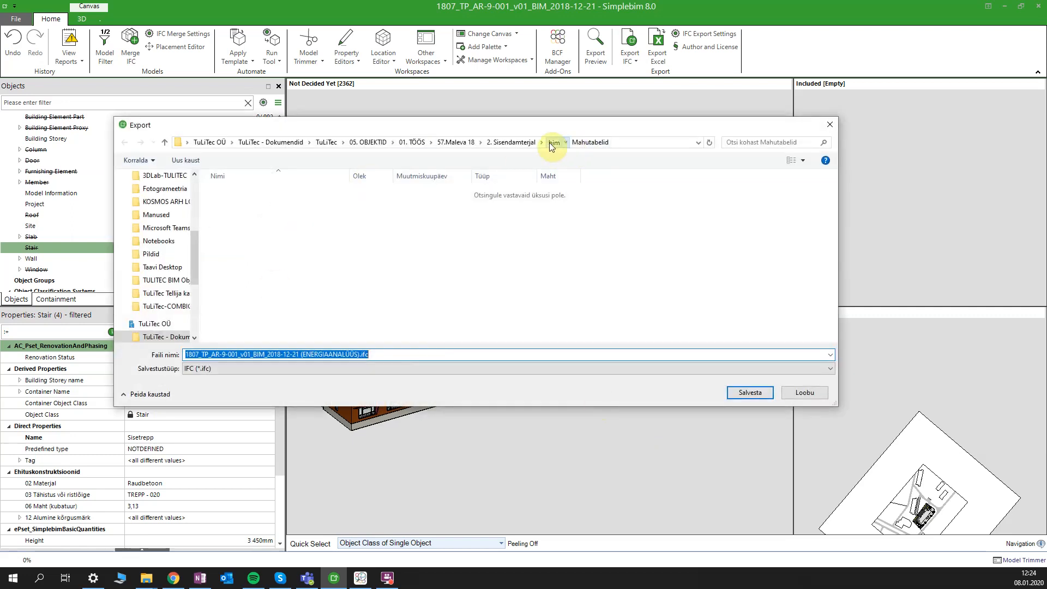
pyautogui.doubleClick(257, 216)
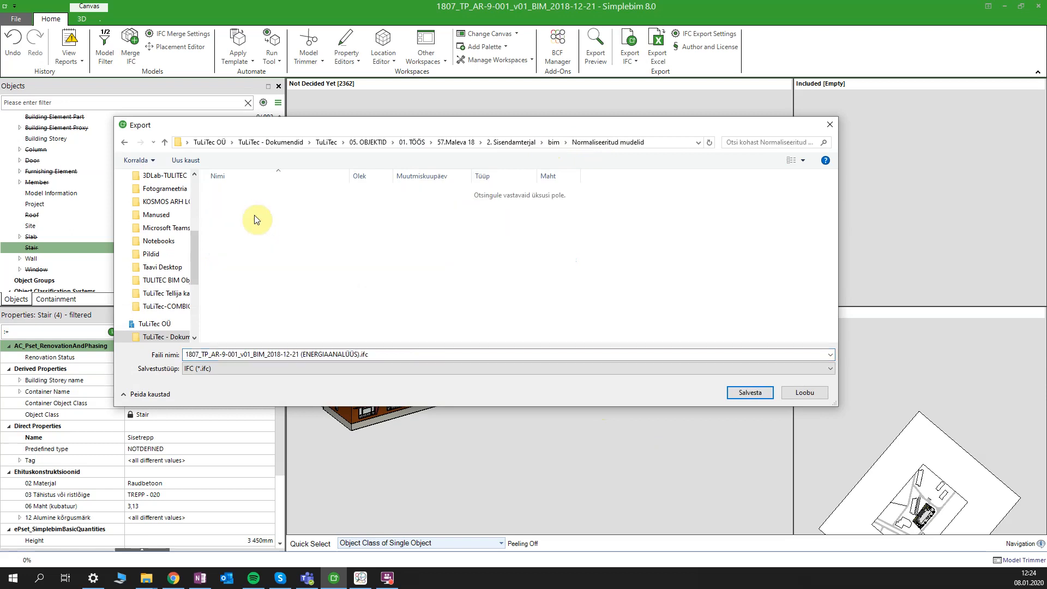
pyautogui.click(750, 393)
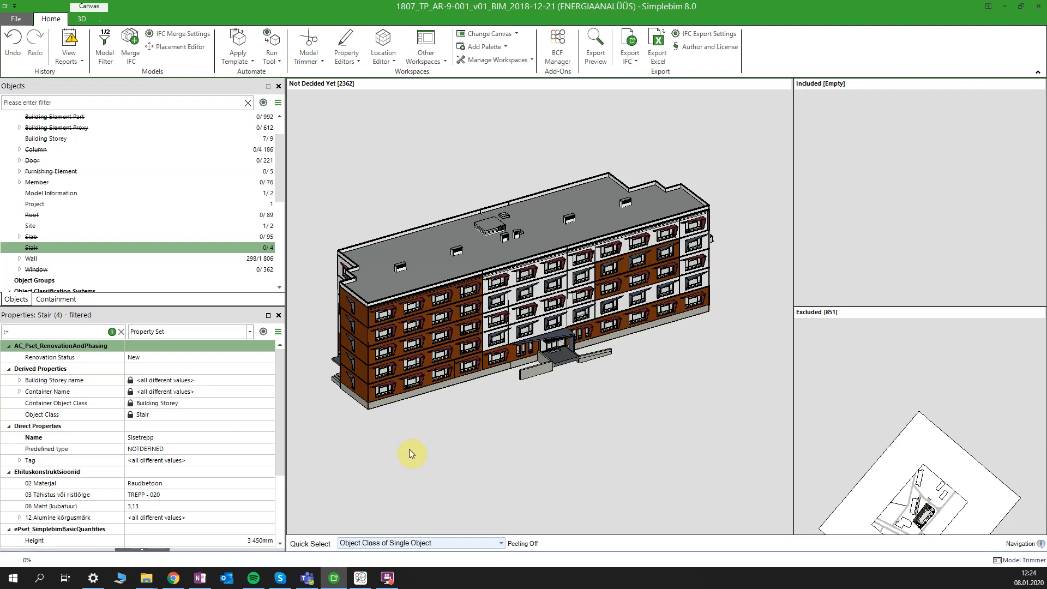
# Move all Window class objects to Included and show the Included group in the main view.
pyautogui.click(383, 391)
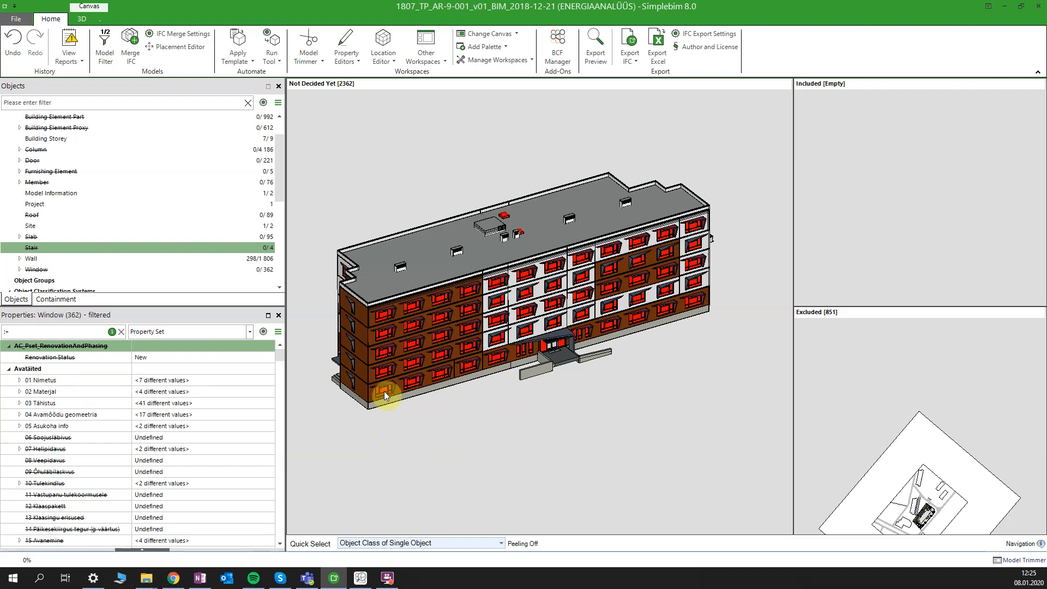
pyautogui.moveTo(384, 392); pyautogui.dragTo(939, 183)
pyautogui.doubleClick(935, 237)
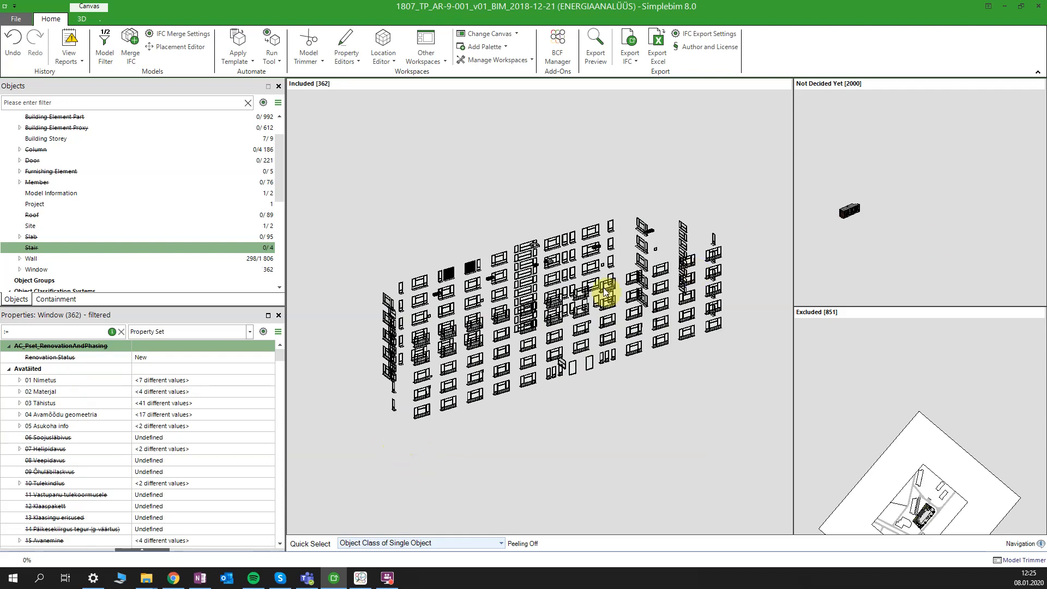
# Set Quick Select to Single Object and select the lowest window at the building's near corner to view its properties.
pyautogui.scroll(5, 516, 200)
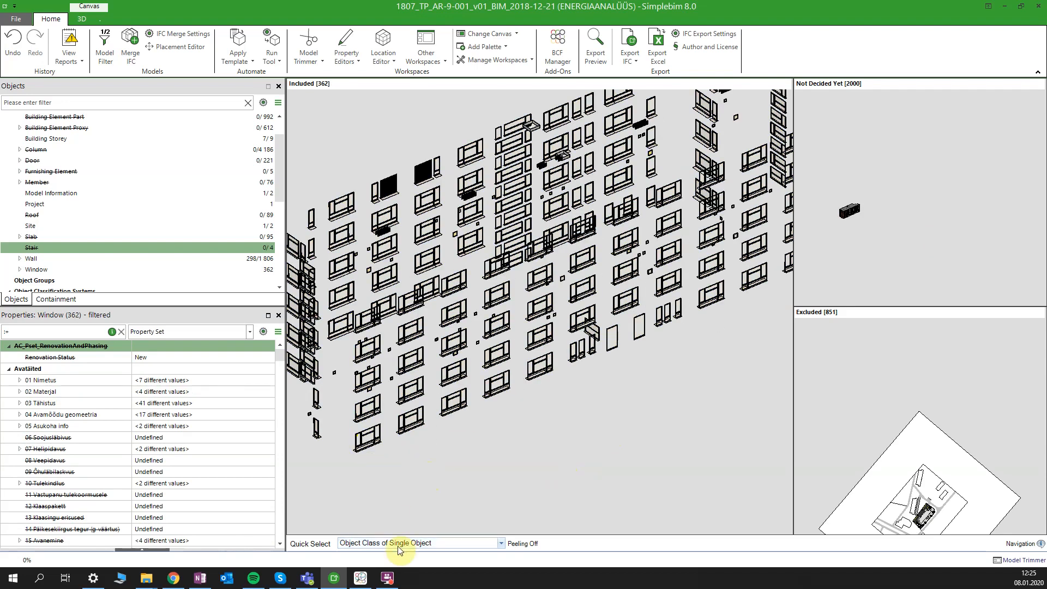
pyautogui.click(398, 543)
pyautogui.click(353, 435)
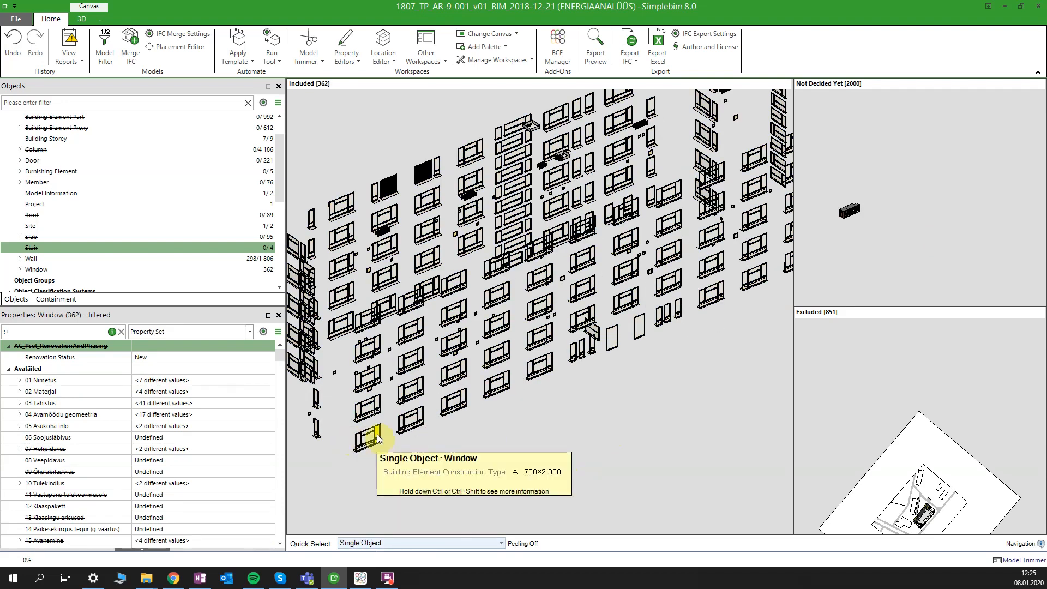
pyautogui.click(376, 437)
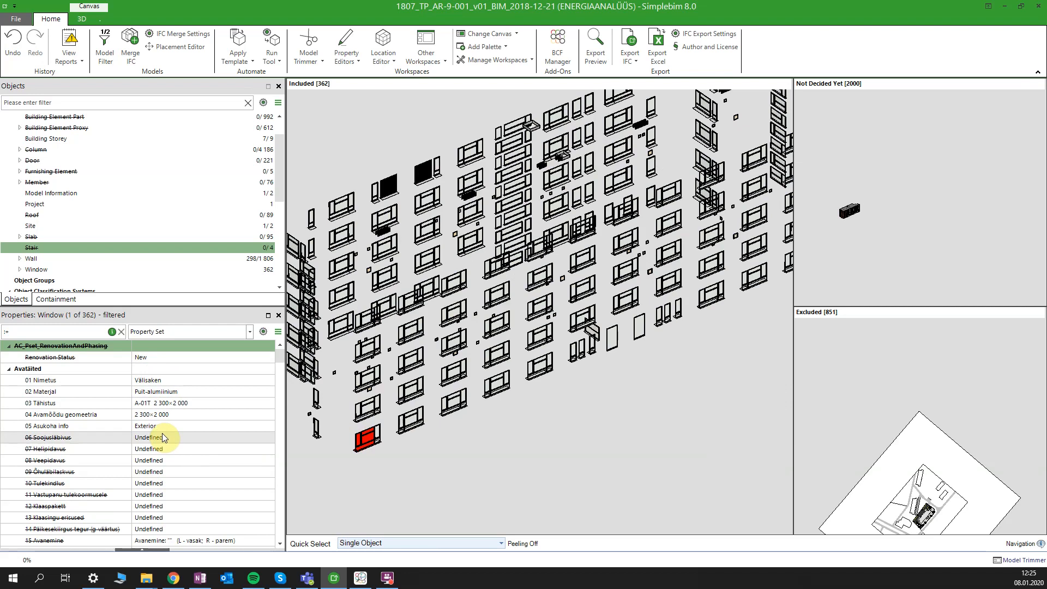
# Run the Calculate Basic Quantities tool on the model and close its report.
pyautogui.click(280, 63)
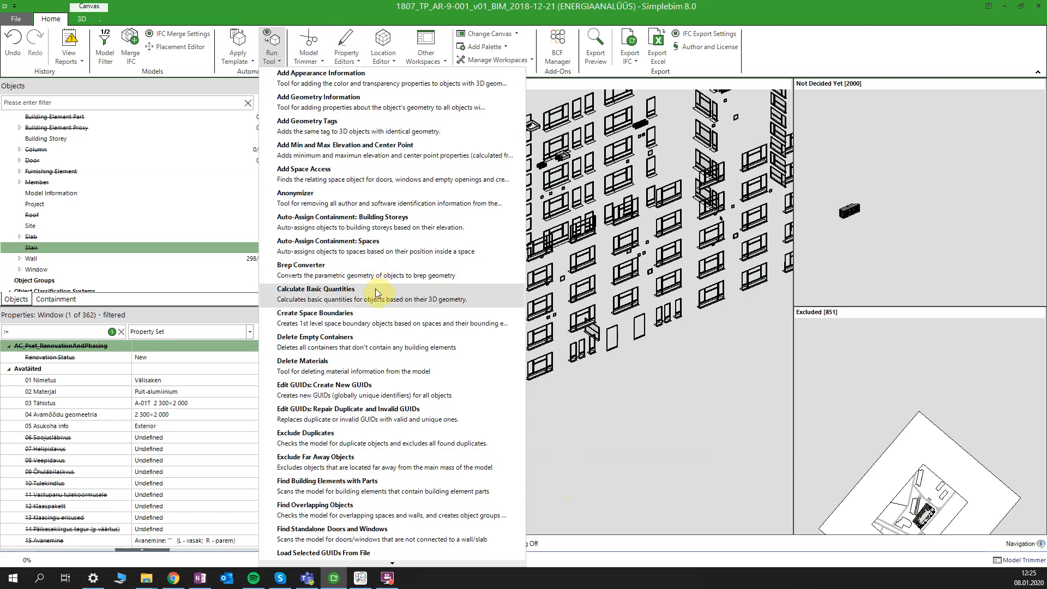
pyautogui.click(342, 294)
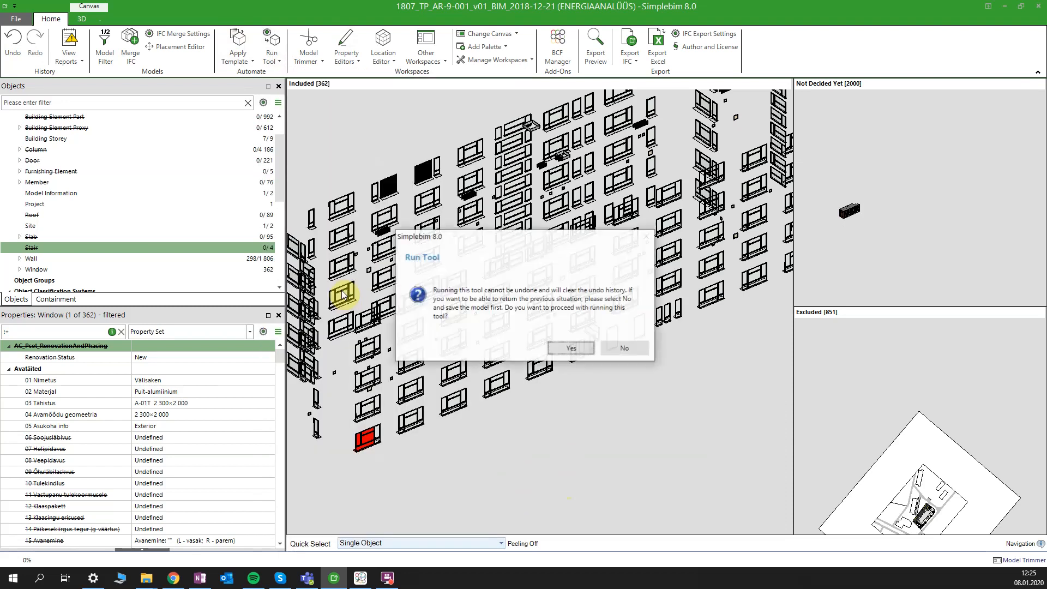
pyautogui.click(586, 350)
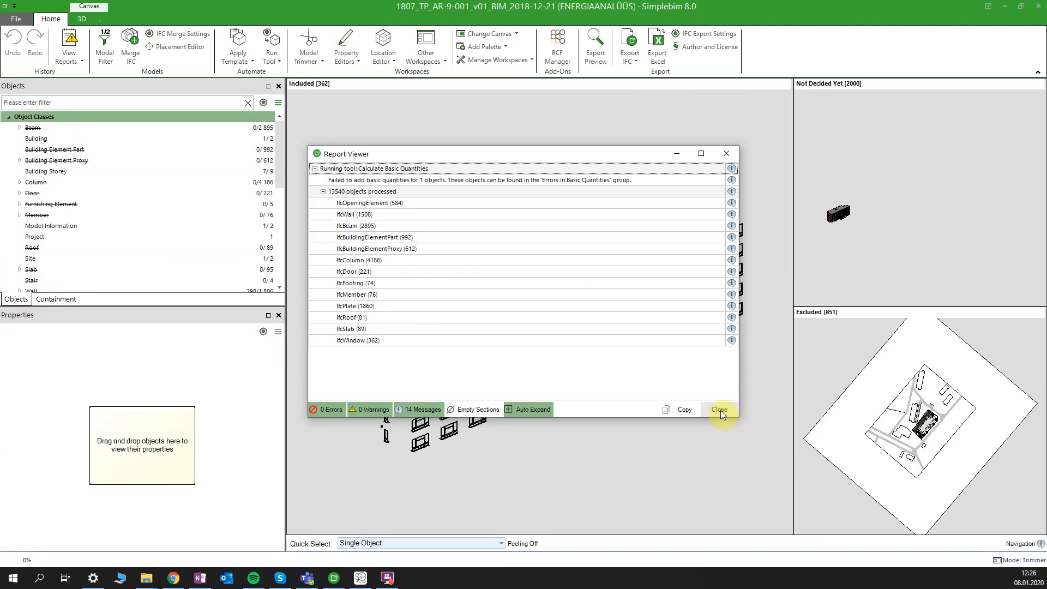
pyautogui.click(720, 410)
# Select a third-floor window at the near end of the facade and examine its ePset_SimplebimBasicQuantities properties.
pyautogui.scroll(3, 446, 428)
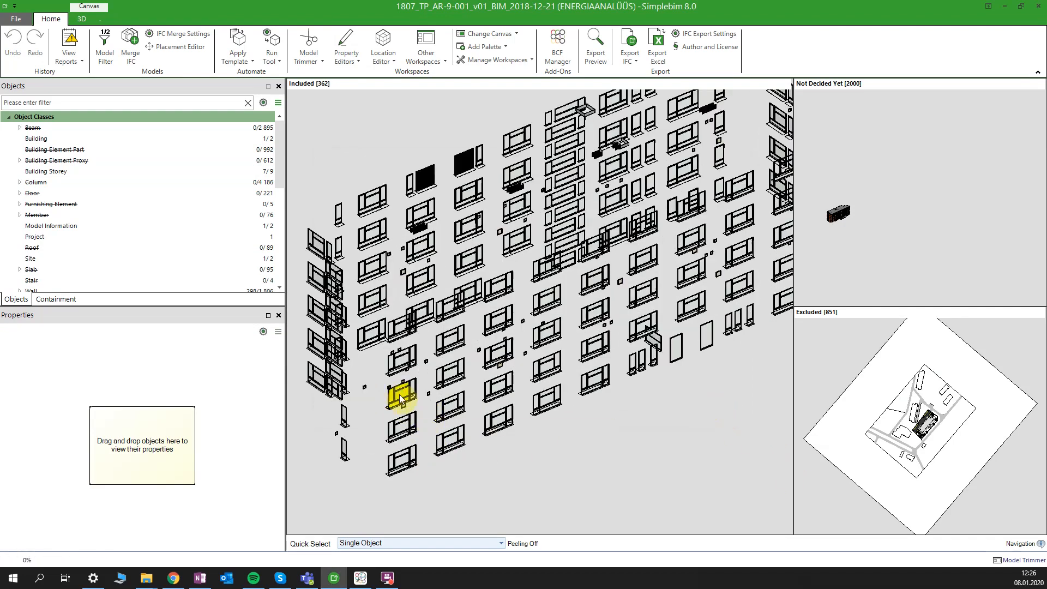
pyautogui.click(401, 400)
pyautogui.scroll(-7, 125, 444)
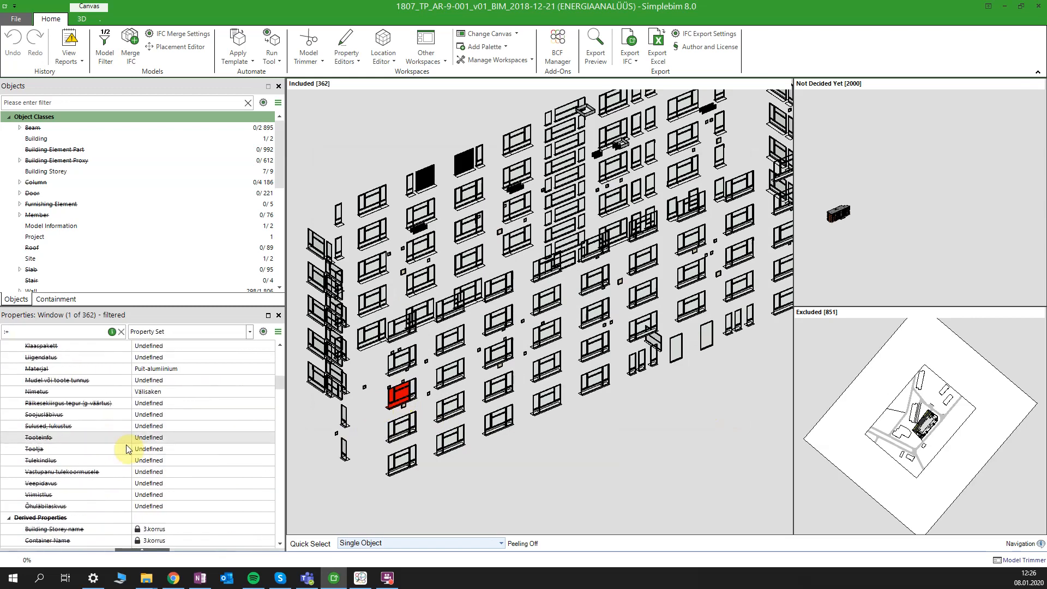
pyautogui.scroll(-10, 129, 447)
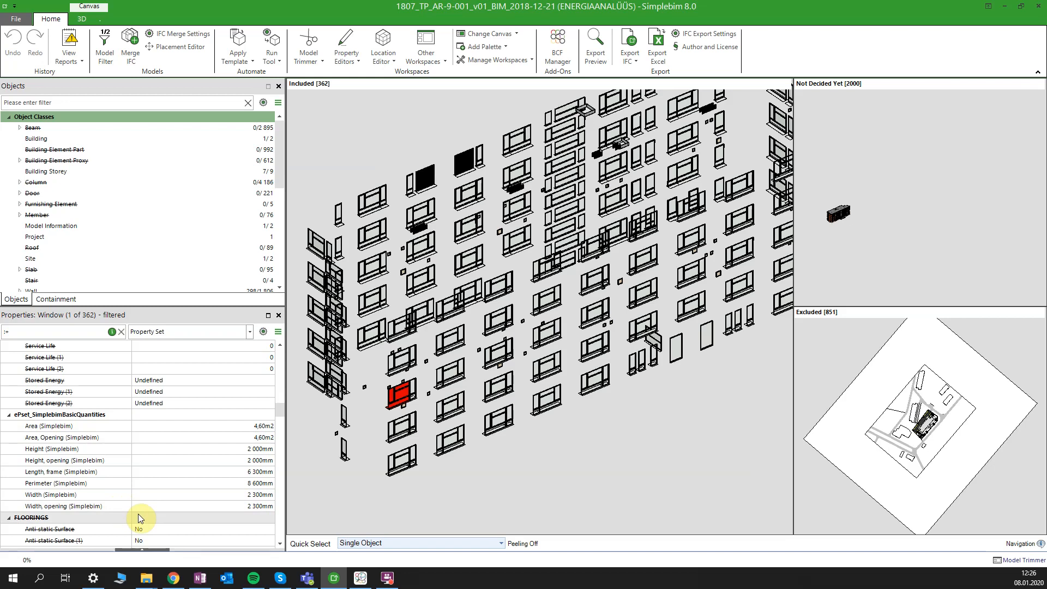
pyautogui.scroll(5, 155, 409)
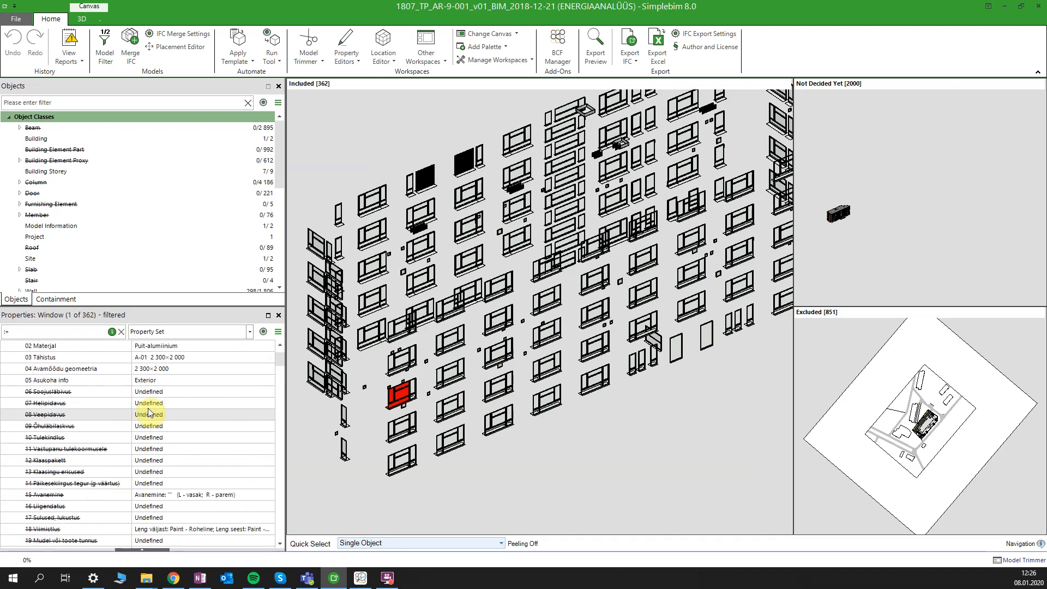
pyautogui.scroll(2, 149, 413)
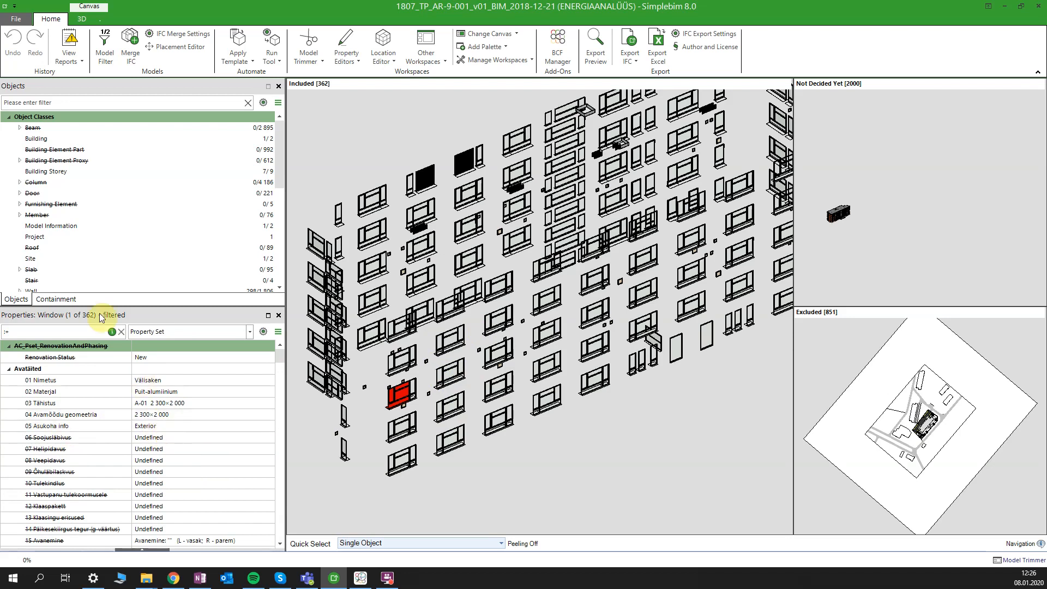
# Select the whole Window class and replace the Exterior value of 05 Asukoha info with Välisosa.
pyautogui.scroll(-2, 98, 242)
pyautogui.click(71, 250)
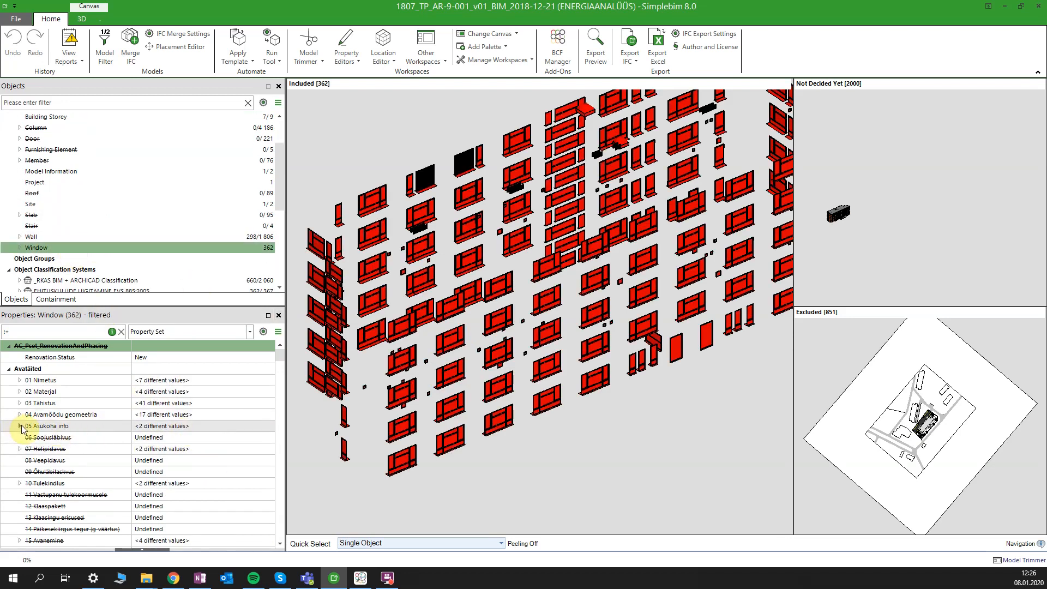
pyautogui.scroll(-1, 468, 235)
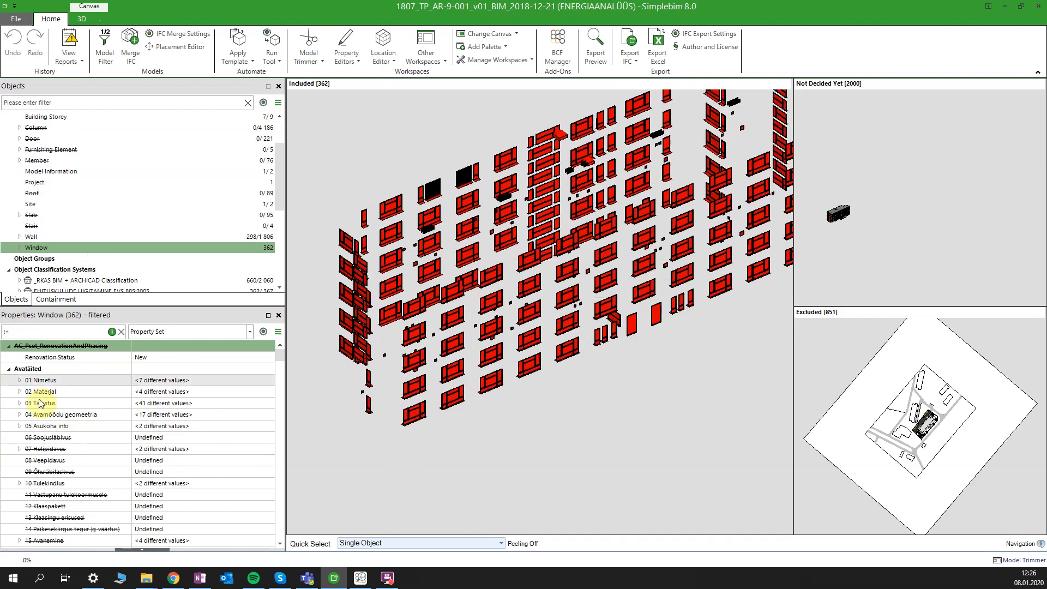
pyautogui.click(19, 427)
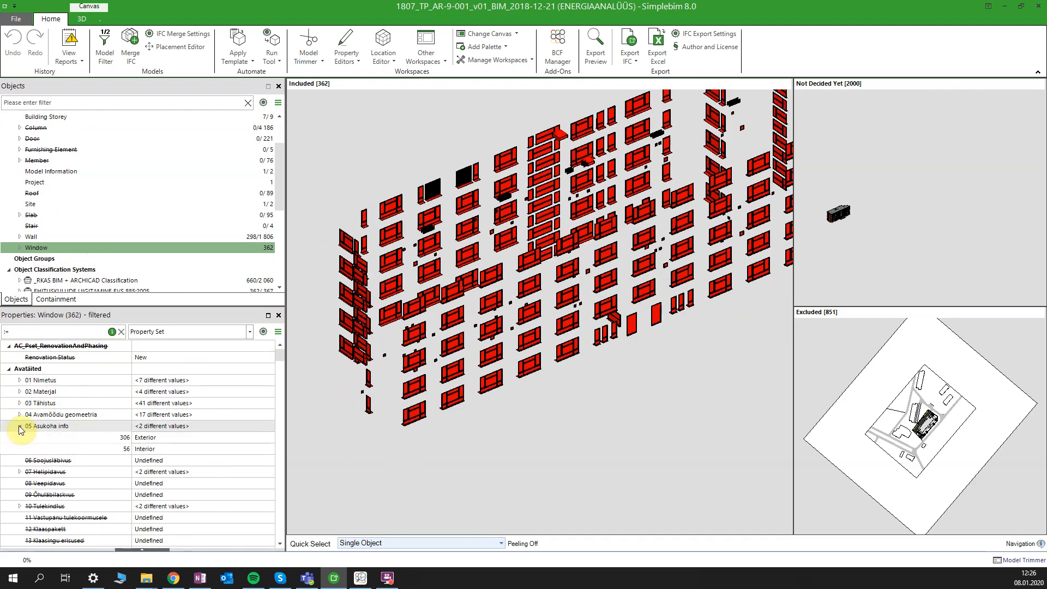
pyautogui.click(169, 438)
pyautogui.click(170, 435)
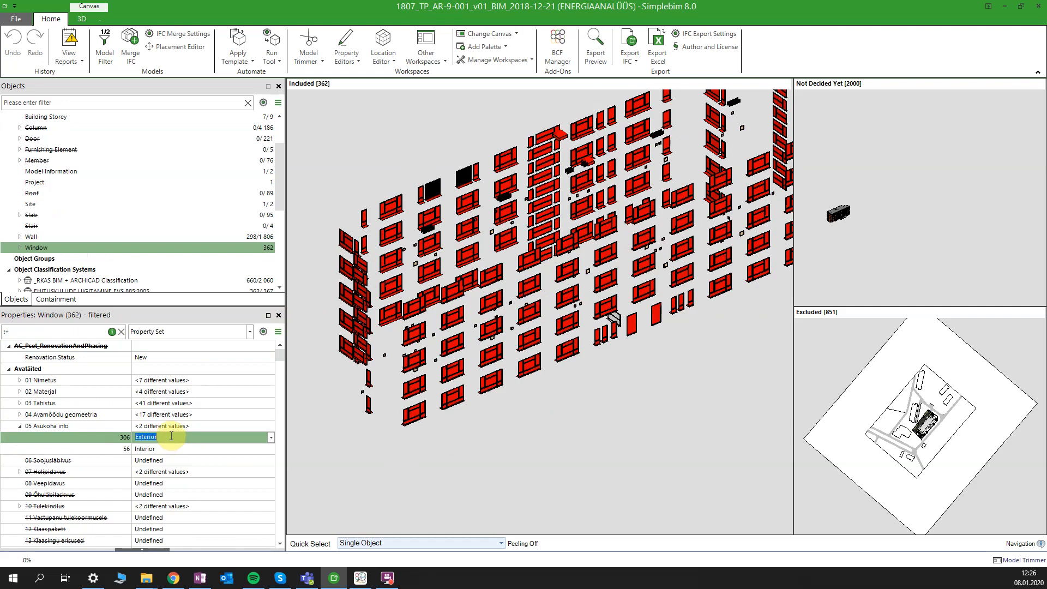
pyautogui.write('Välisosa')
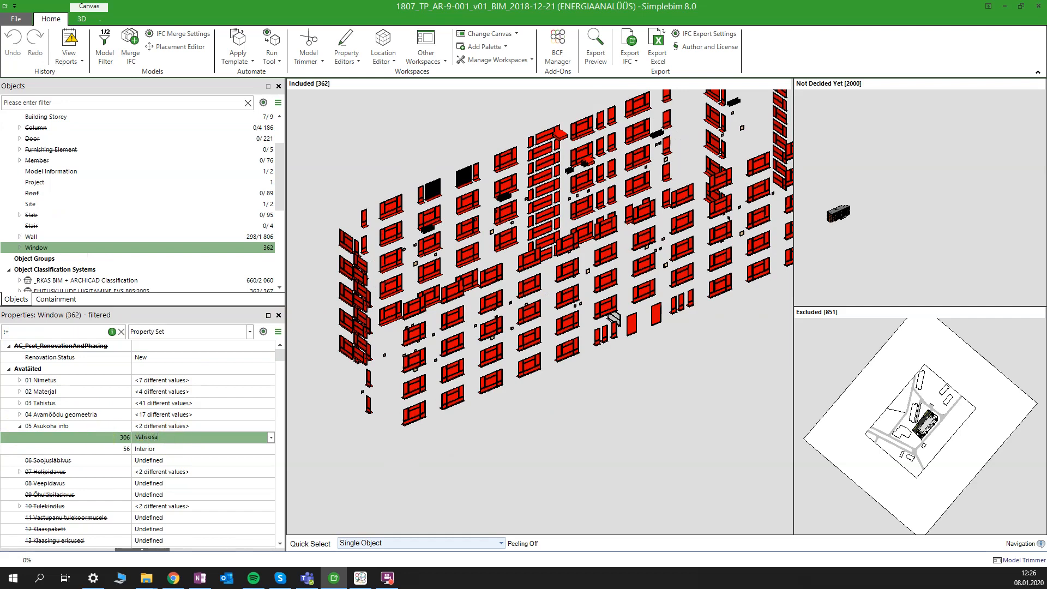
pyautogui.press('Return')
# Replace the Interior value of the windows' 05 Asukoha info with Siseosa, and check which windows carry each value.
pyautogui.click(199, 440)
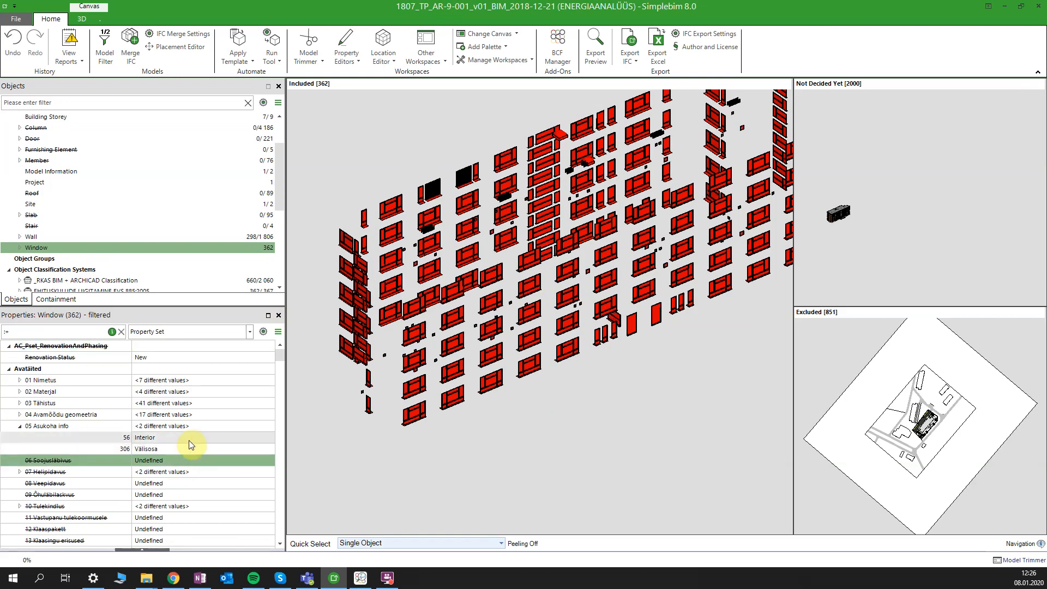
pyautogui.click(188, 438)
pyautogui.write('Siseosa')
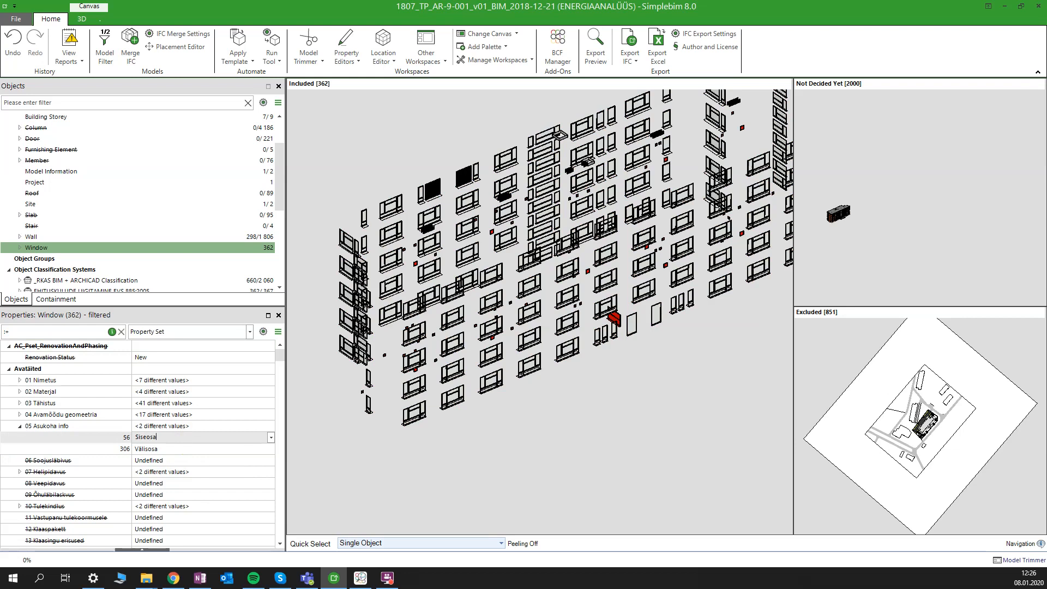
pyautogui.press('Return')
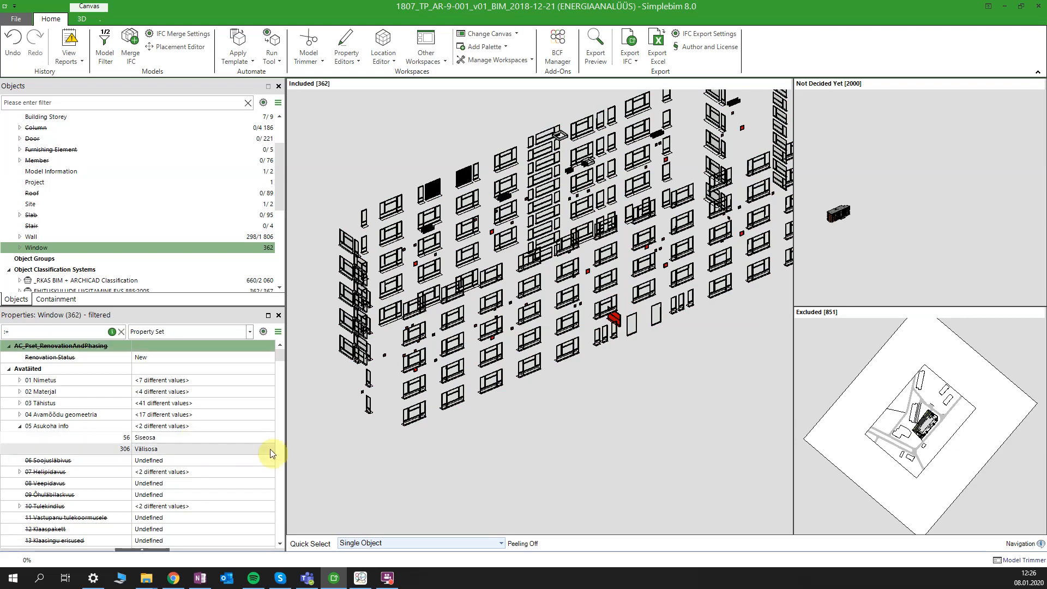
pyautogui.click(175, 448)
pyautogui.click(152, 440)
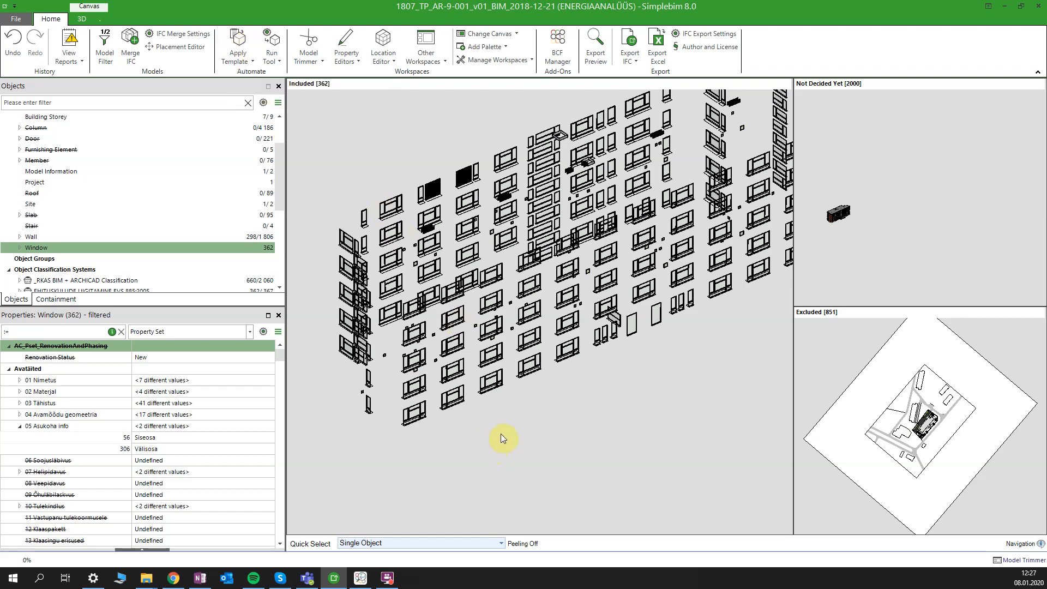
# Select the lowest window at the building's near corner and review its location info and Simplebim basic quantities.
pyautogui.scroll(2, 540, 424)
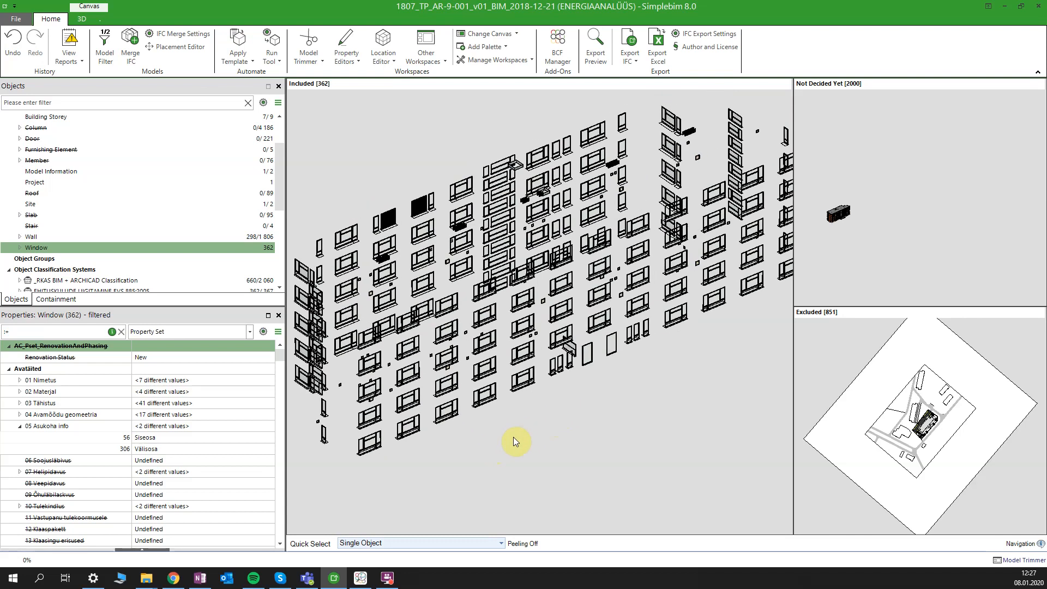
pyautogui.click(371, 443)
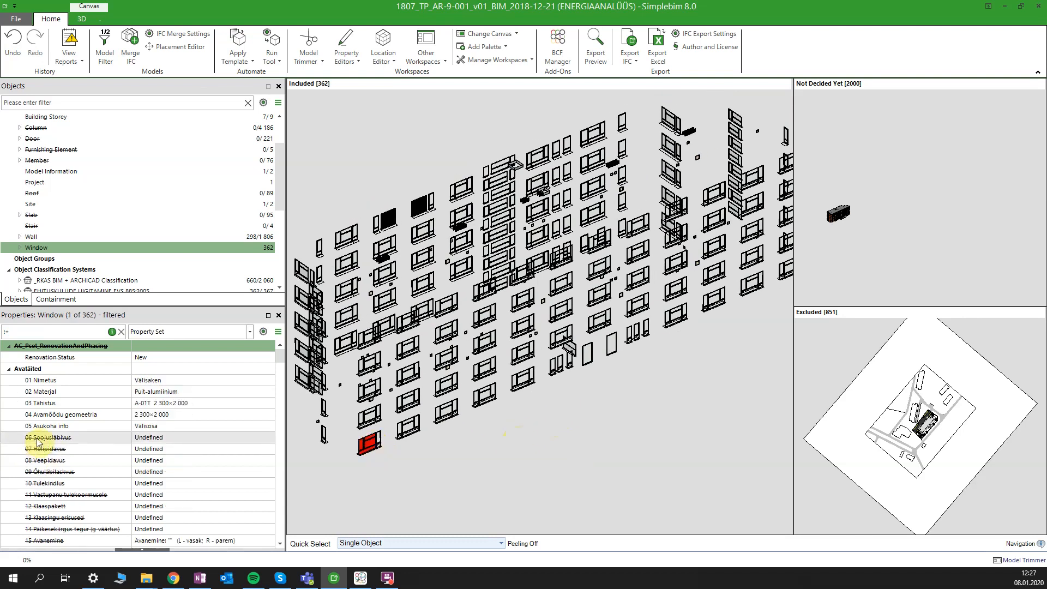
pyautogui.scroll(-10, 155, 429)
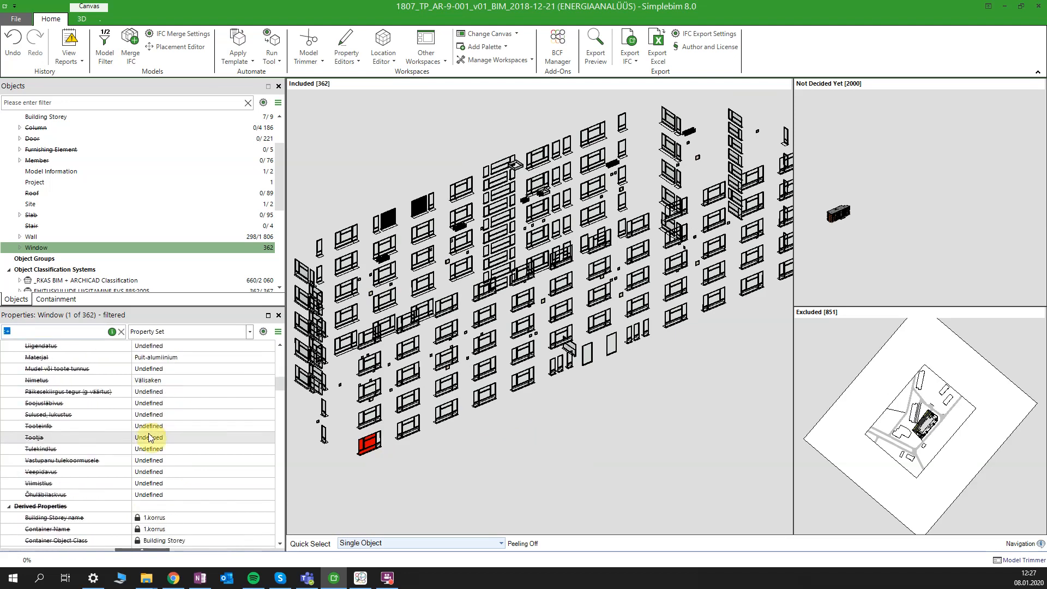
pyautogui.scroll(1, 148, 433)
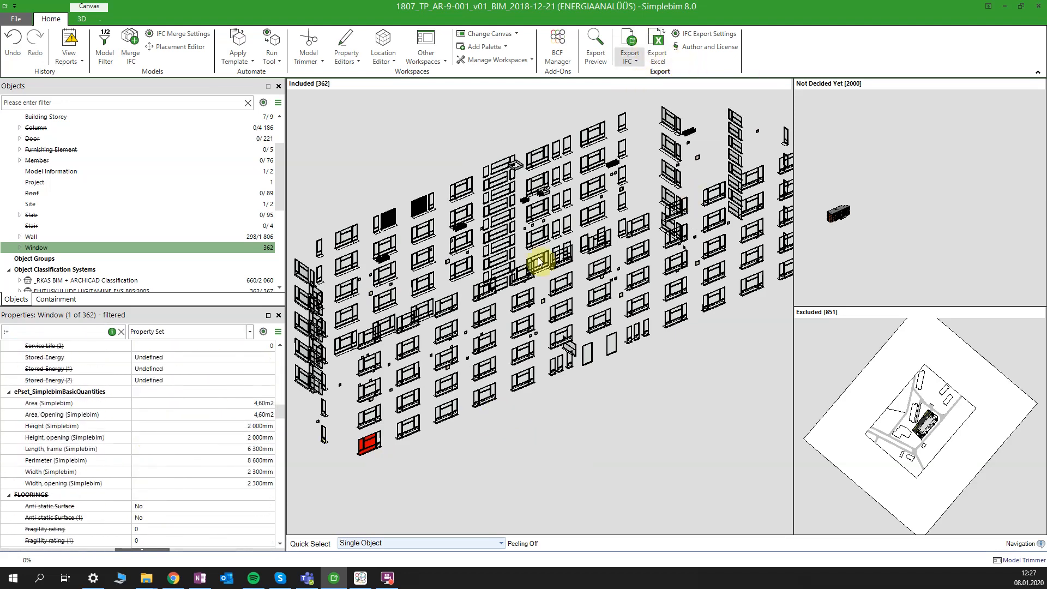
pyautogui.scroll(-2, 476, 372)
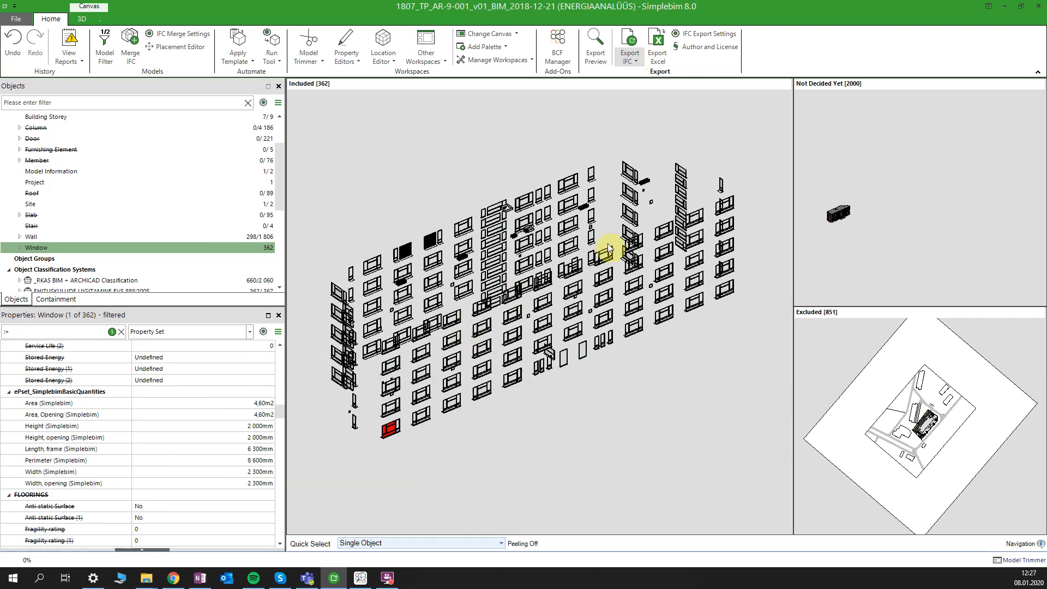
# Export the trimmed model as IFC with the file mark Akende mahud, saving it in the Normaliseeritud mudelid folder.
pyautogui.click(631, 40)
pyautogui.moveTo(503, 378); pyautogui.dragTo(412, 374)
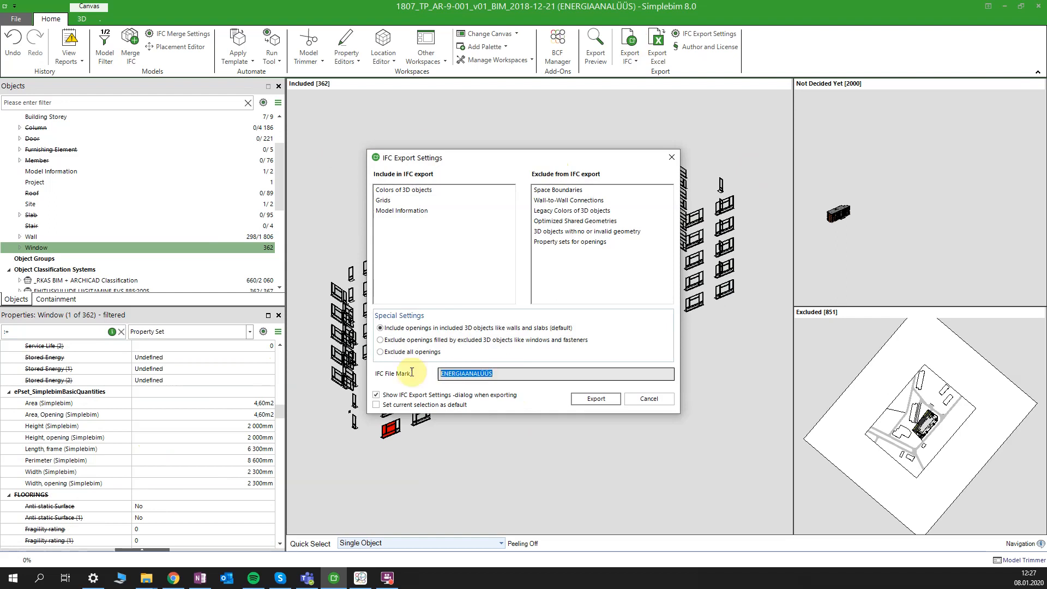
pyautogui.press('BackSpace')
pyautogui.write('Akende mahud')
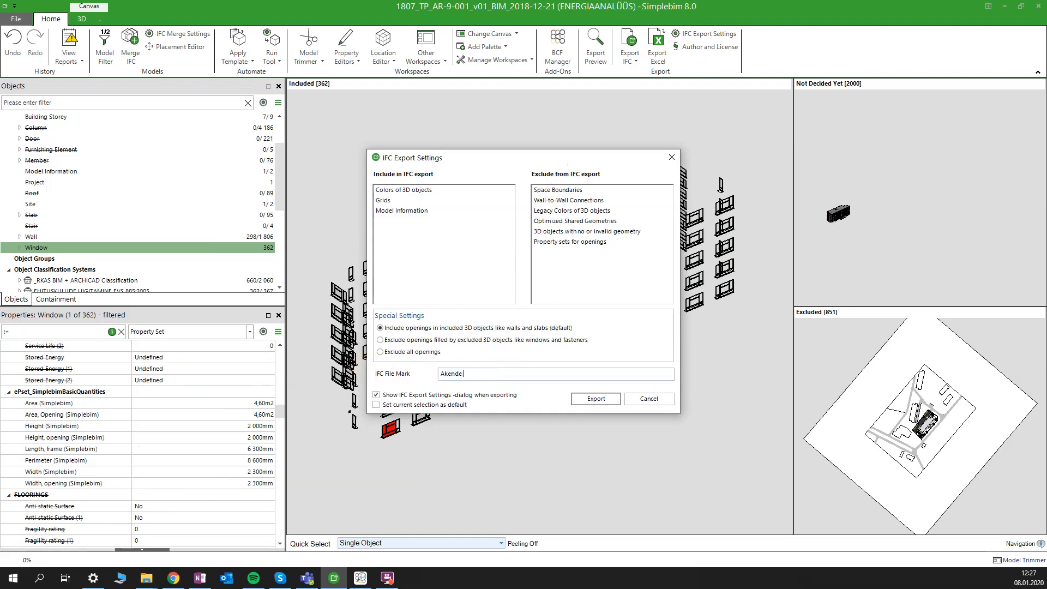
pyautogui.click(594, 400)
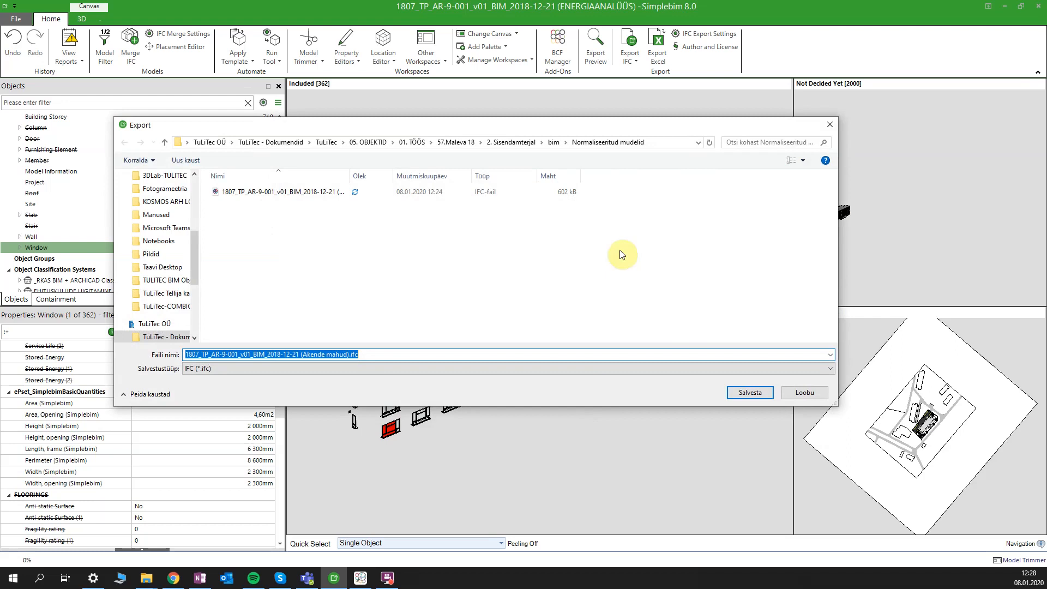
pyautogui.moveTo(349, 177); pyautogui.dragTo(432, 180)
pyautogui.click(750, 392)
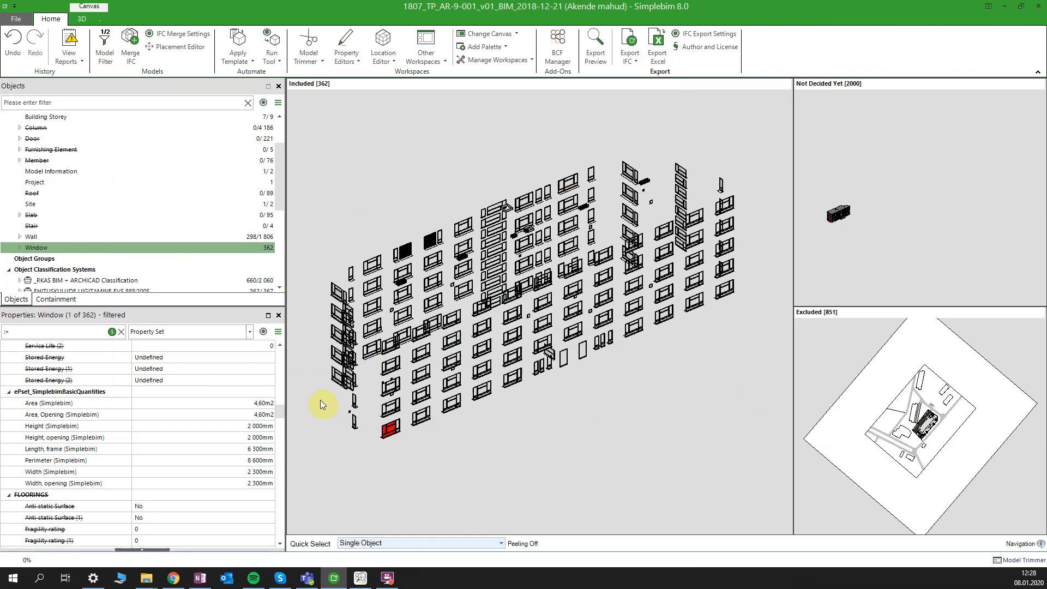
# Start an Excel export of the model and choose the Mahutabelid folder under bim as its location.
pyautogui.click(658, 39)
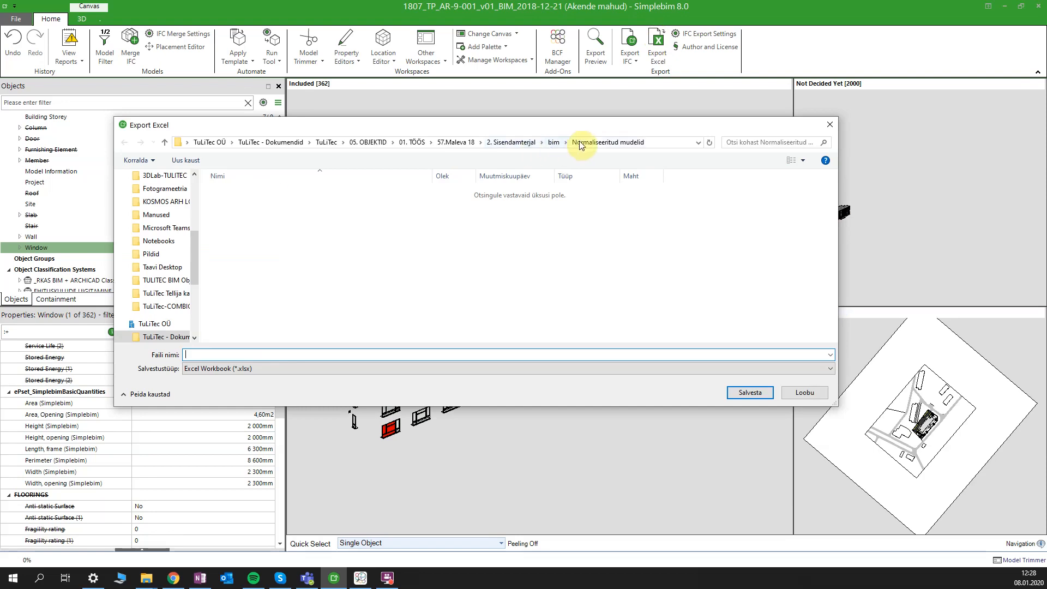
pyautogui.click(554, 142)
pyautogui.doubleClick(299, 203)
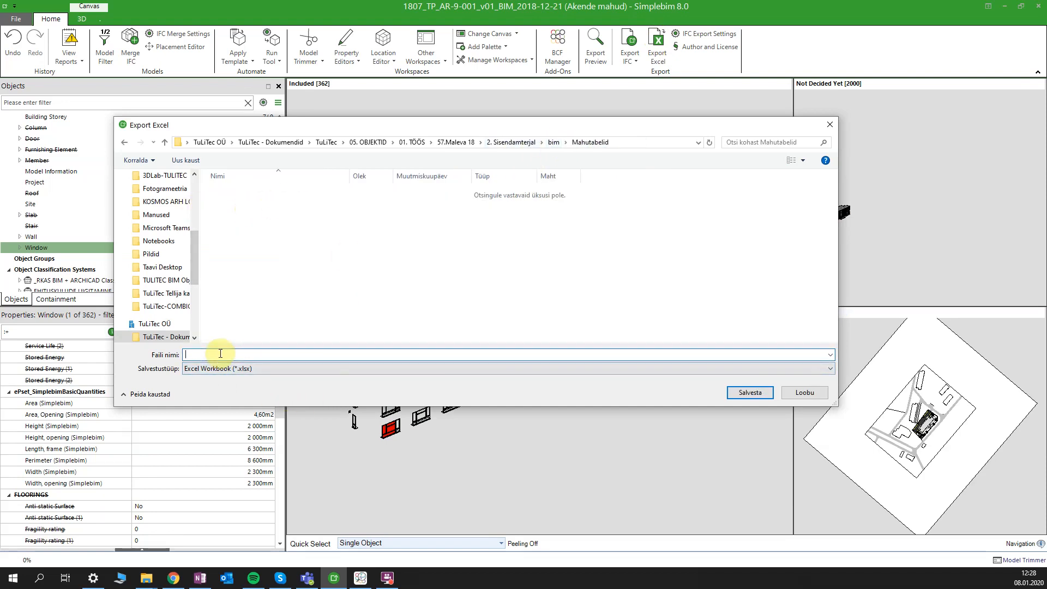
pyautogui.write('MAhutabel')
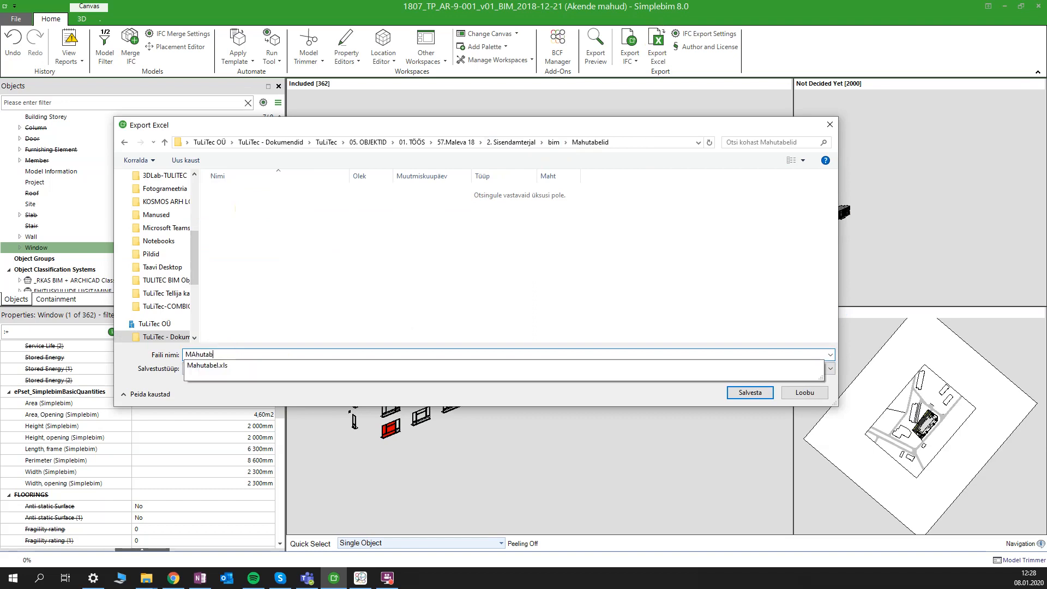
pyautogui.press('BackSpace')
pyautogui.press('BackSpace')
pyautogui.press('BackSpace')
pyautogui.press('BackSpace')
pyautogui.press('BackSpace')
pyautogui.press('BackSpace')
pyautogui.press('BackSpace')
pyautogui.press('BackSpace')
pyautogui.press('BackSpace')
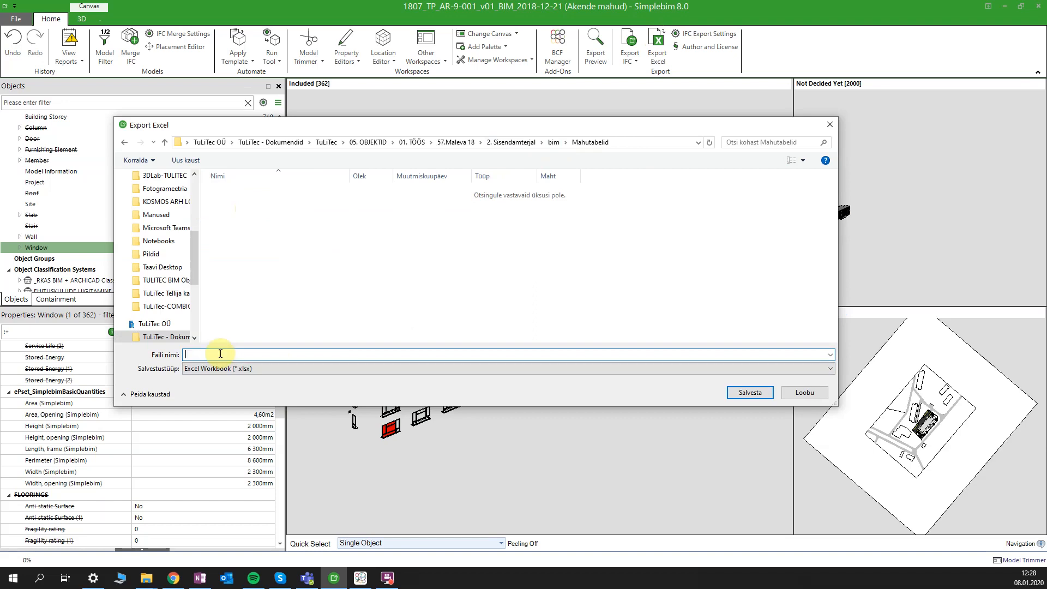
# Save the Excel export under the name Akende spetsifikatsioon and open the exported workbook.
pyautogui.write('Akende spetsifikatsioon')
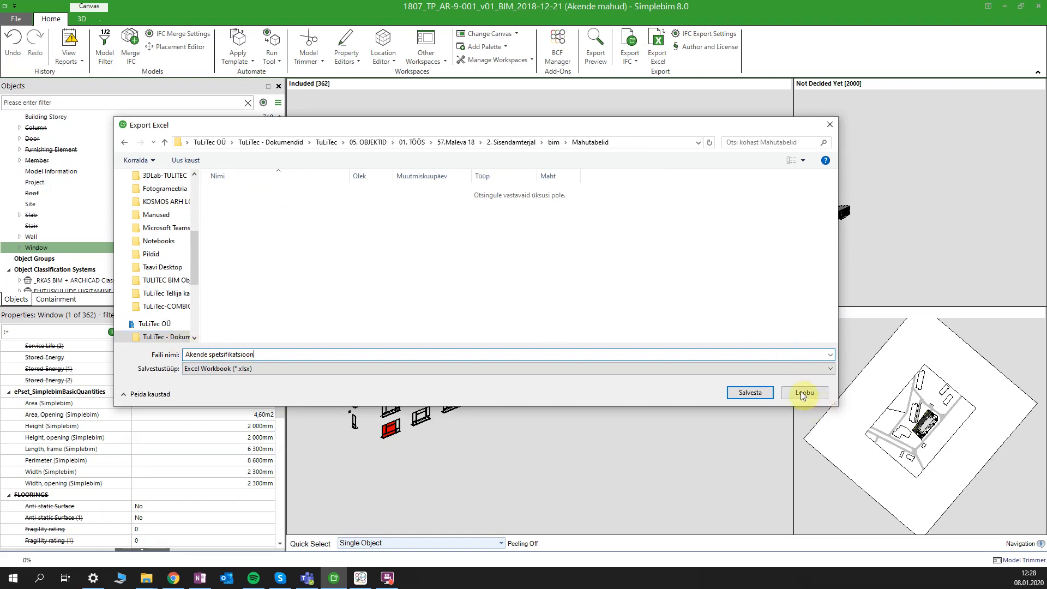
pyautogui.click(757, 392)
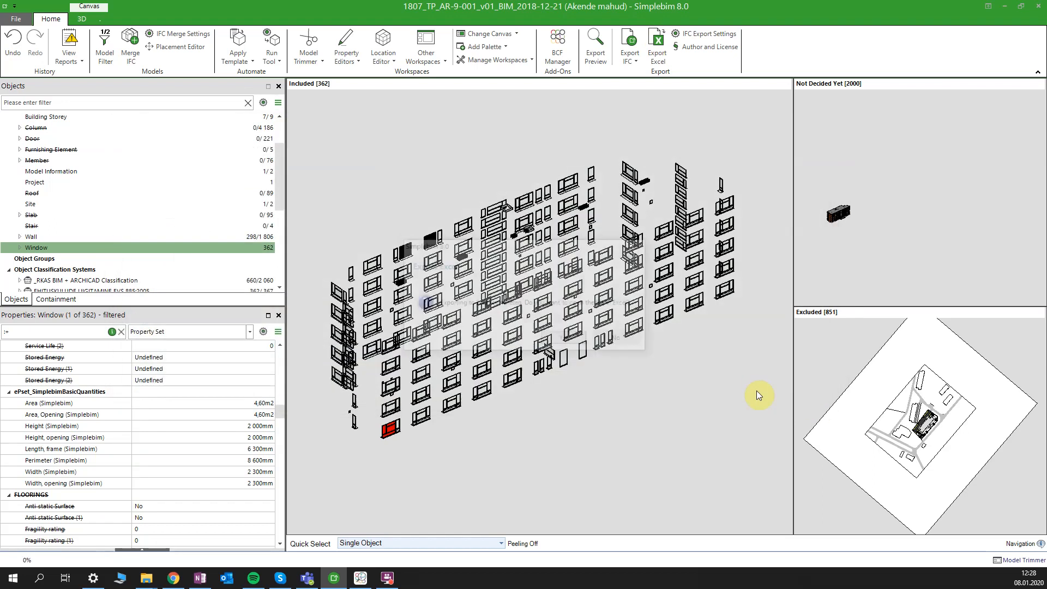
pyautogui.click(571, 342)
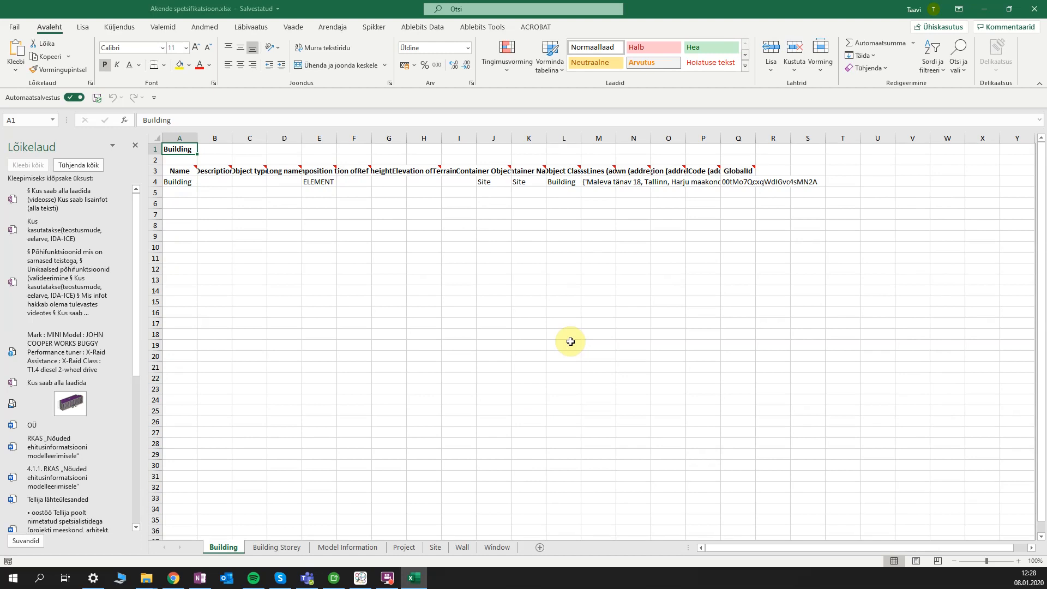
# Show the Window sheet and fit the widths of columns A to D to their contents.
pyautogui.click(497, 547)
pyautogui.doubleClick(197, 138)
pyautogui.doubleClick(263, 136)
pyautogui.doubleClick(327, 137)
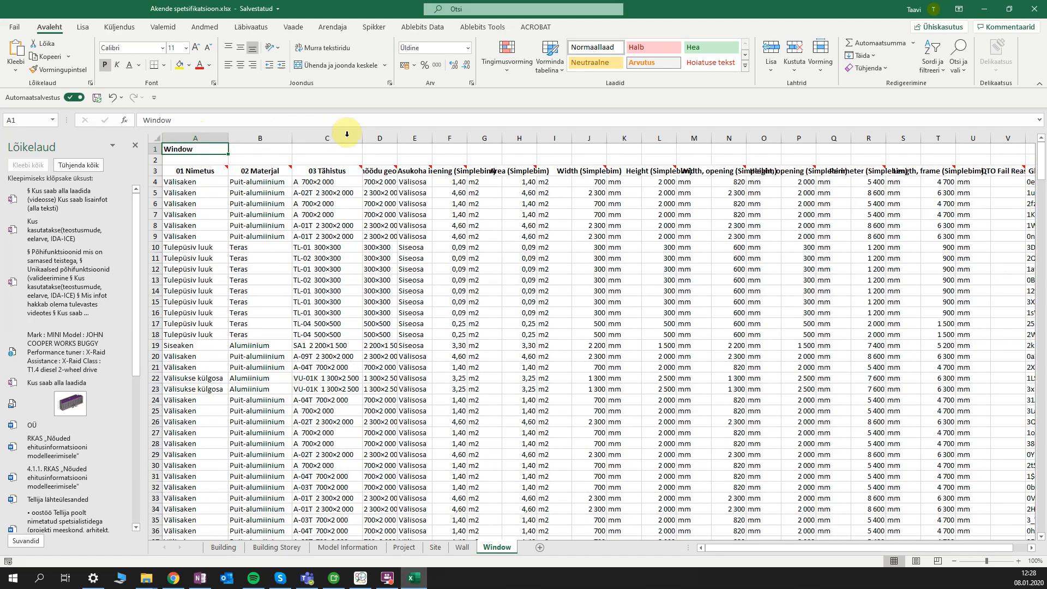
pyautogui.doubleClick(396, 141)
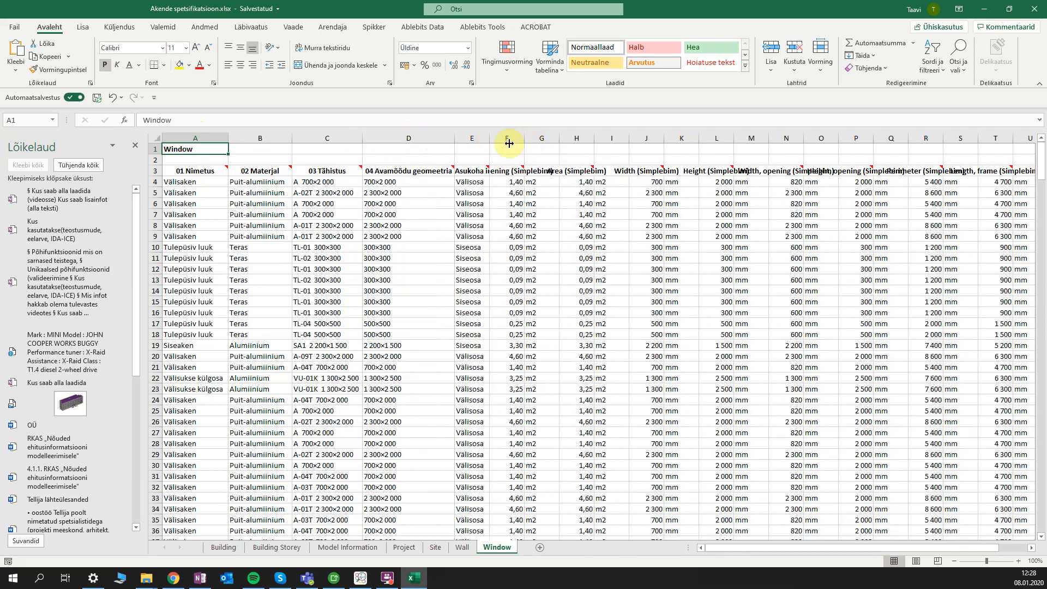
# Fit the Area, Opening (Simplebim) column to its heading, save the workbook and switch back to Simplebim.
pyautogui.click(155, 181)
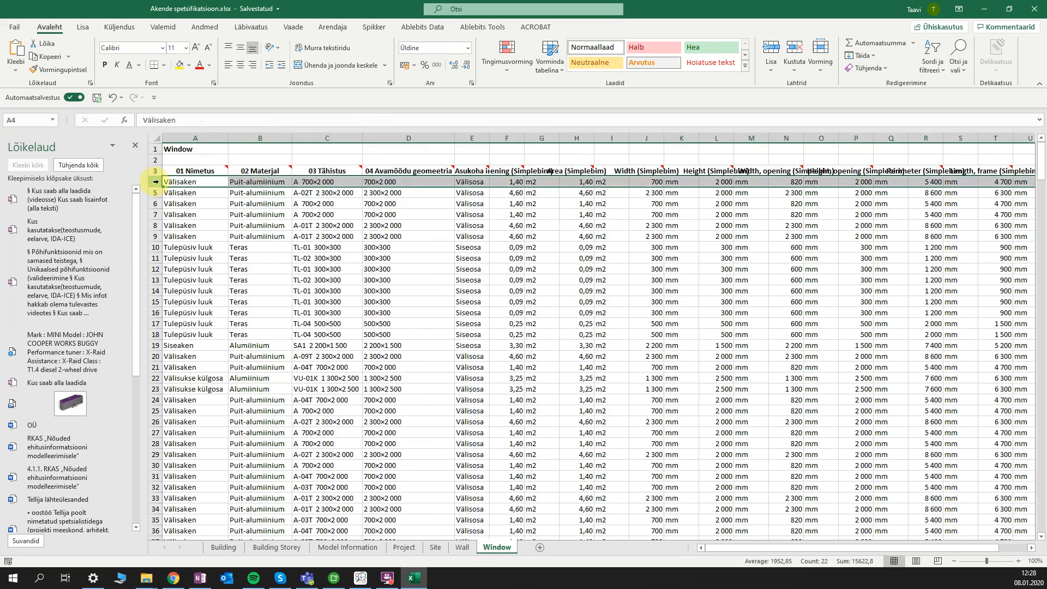
pyautogui.doubleClick(524, 139)
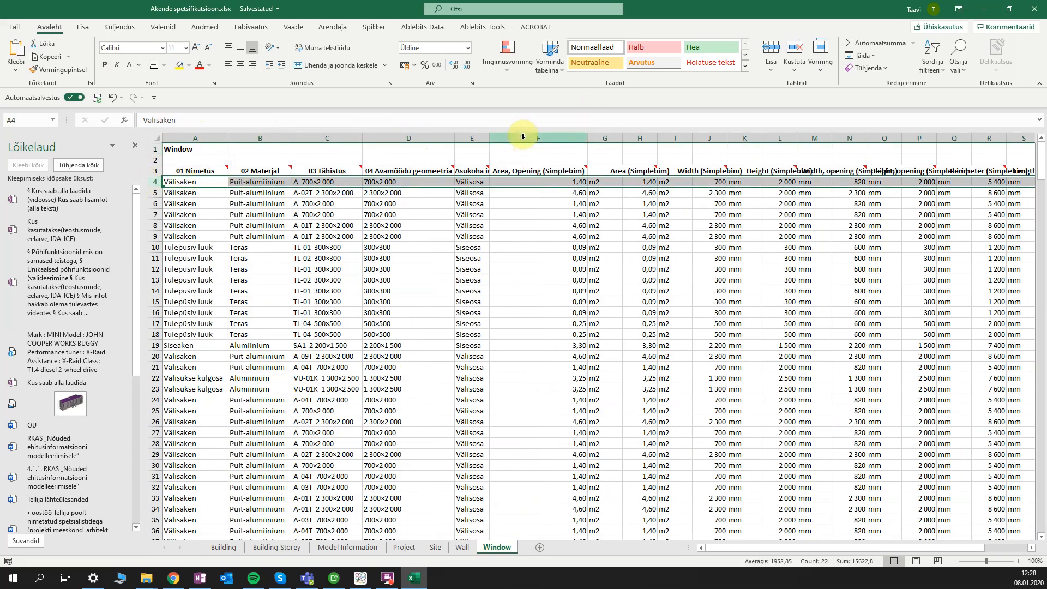
pyautogui.click(562, 170)
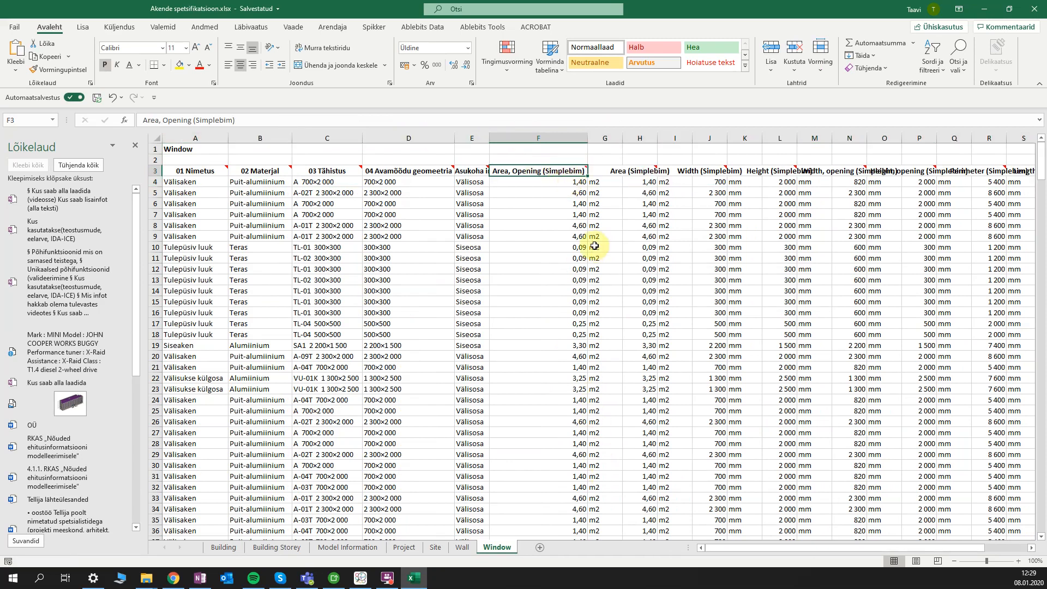
pyautogui.click(103, 97)
pyautogui.click(984, 10)
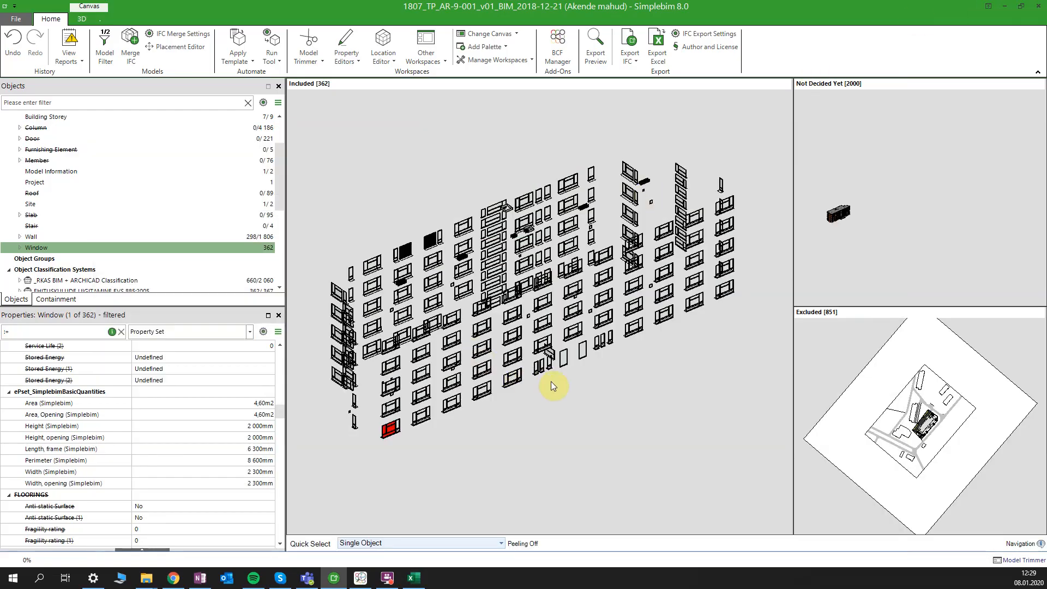
pyautogui.scroll(-1, 551, 381)
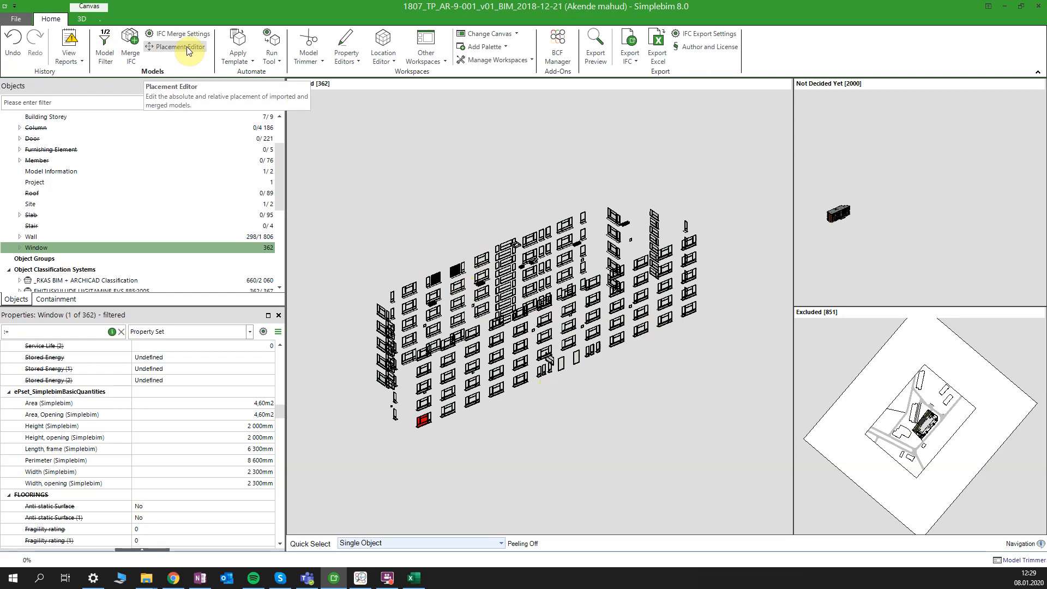
pyautogui.click(277, 61)
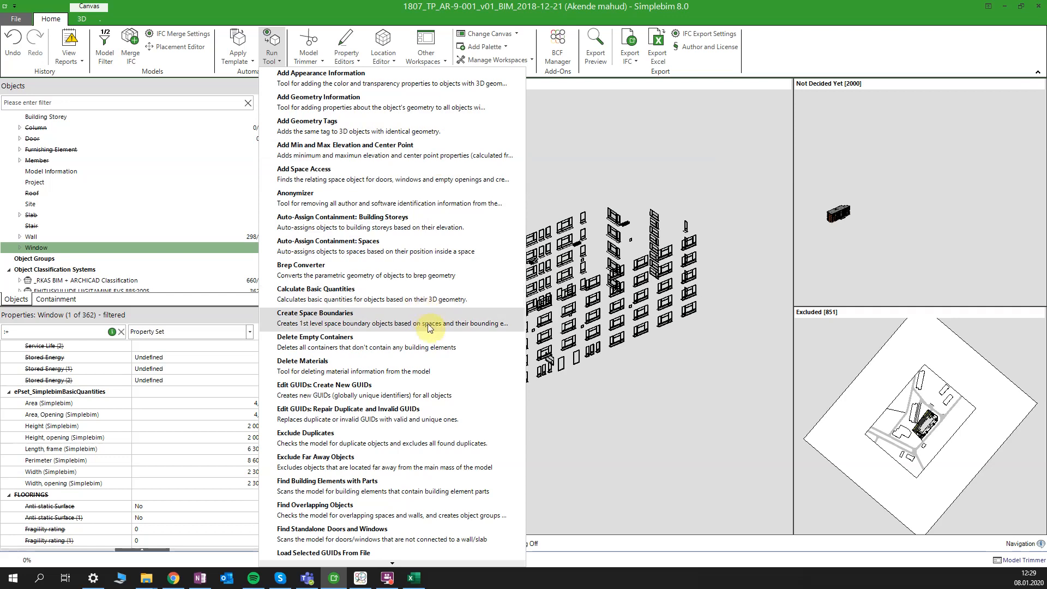
pyautogui.click(612, 476)
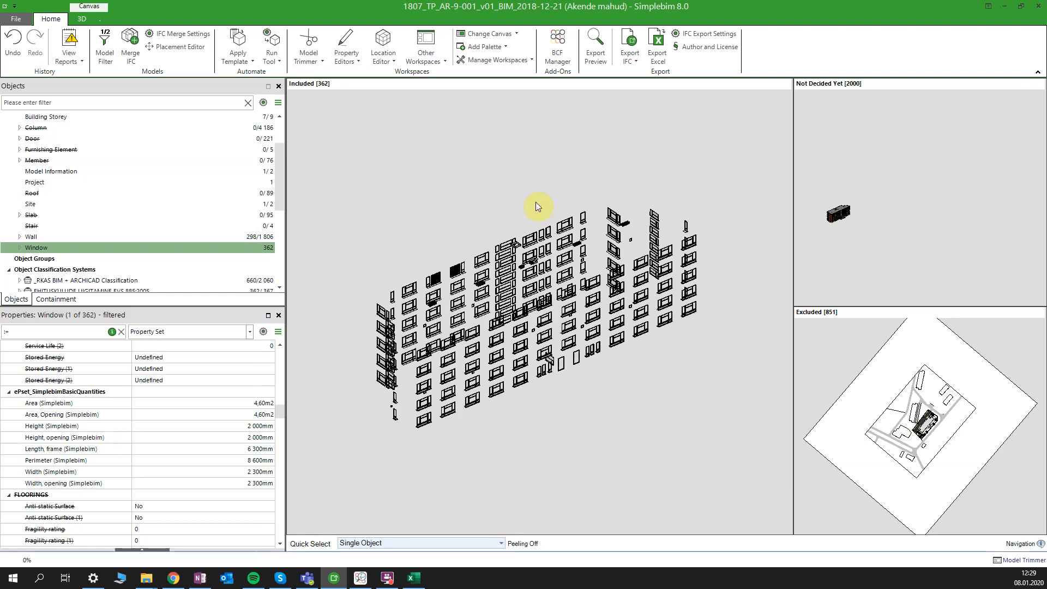
pyautogui.click(18, 20)
pyautogui.moveTo(105, 159)
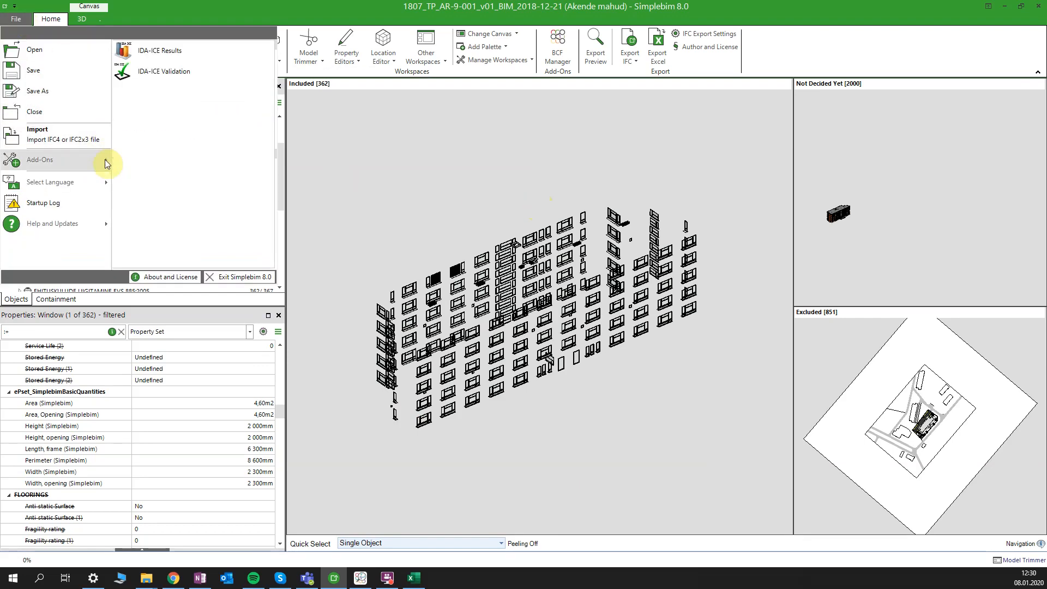
pyautogui.click(240, 73)
# Open the BCF Manager, load the MALEVA 18 project from BIMcollab to view its issues, and close the manager.
pyautogui.click(555, 42)
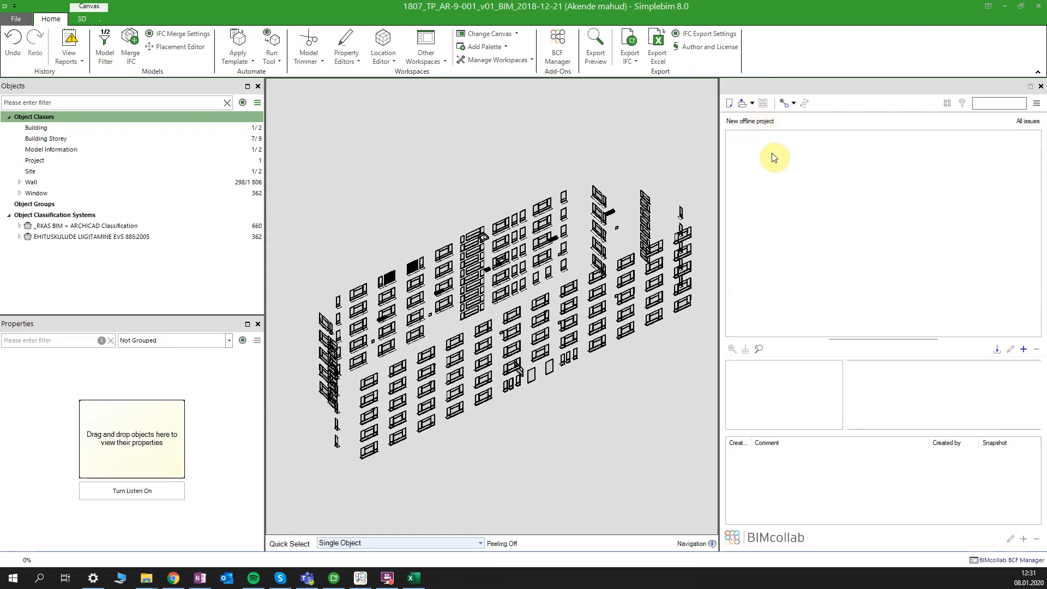
pyautogui.click(794, 104)
pyautogui.click(805, 118)
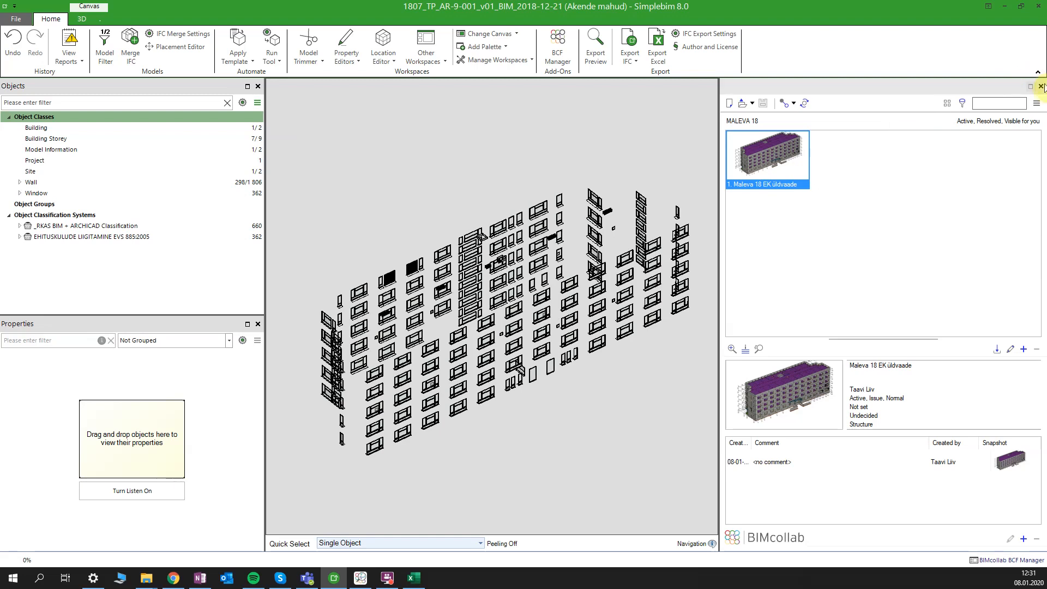
pyautogui.click(1041, 87)
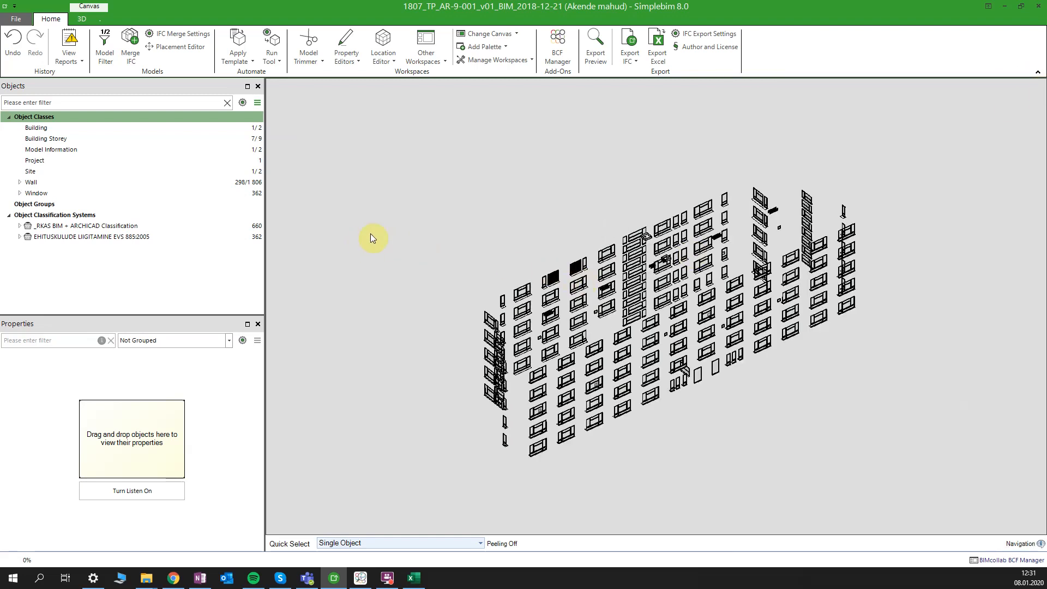
pyautogui.moveTo(760, 367); pyautogui.dragTo(701, 352, button='middle')
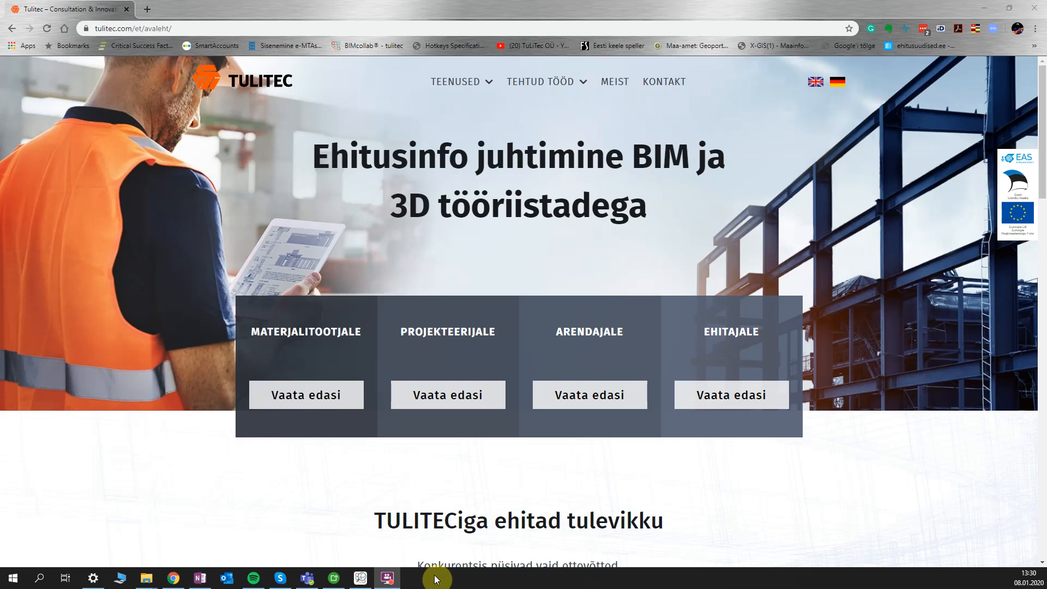
# In the browser, open the Simplebim page of the Tulitec website and review the product information, trial request form and contact section.
pyautogui.click(197, 25)
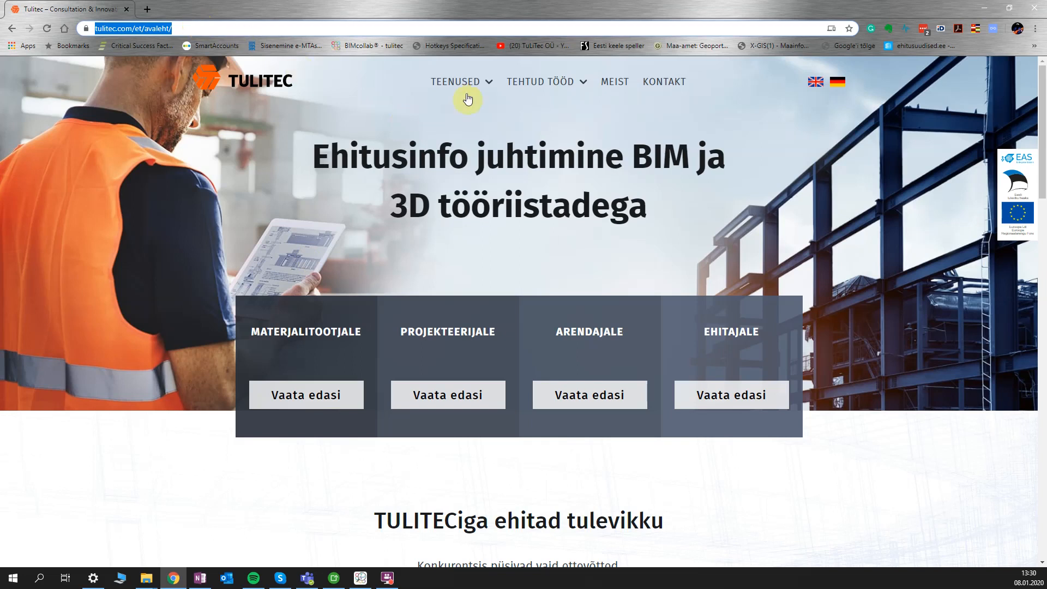
pyautogui.moveTo(470, 92)
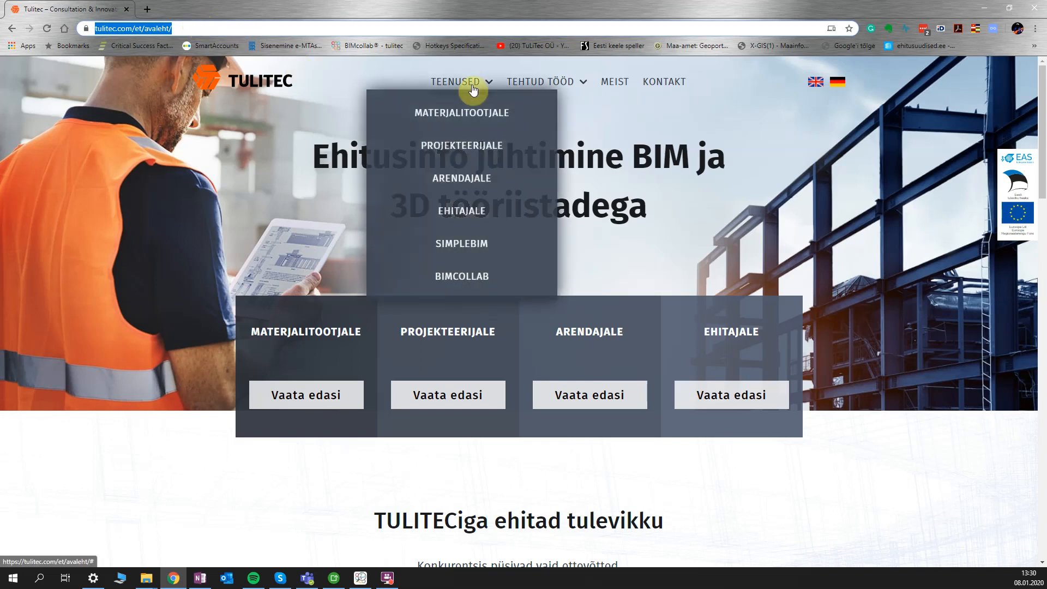
pyautogui.click(478, 247)
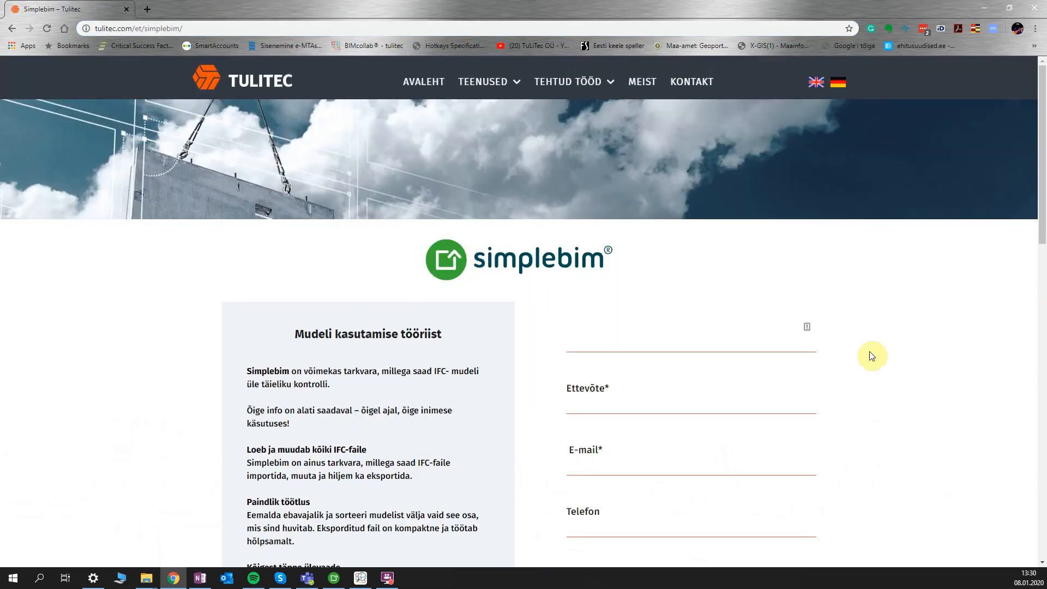
pyautogui.scroll(-7, 771, 318)
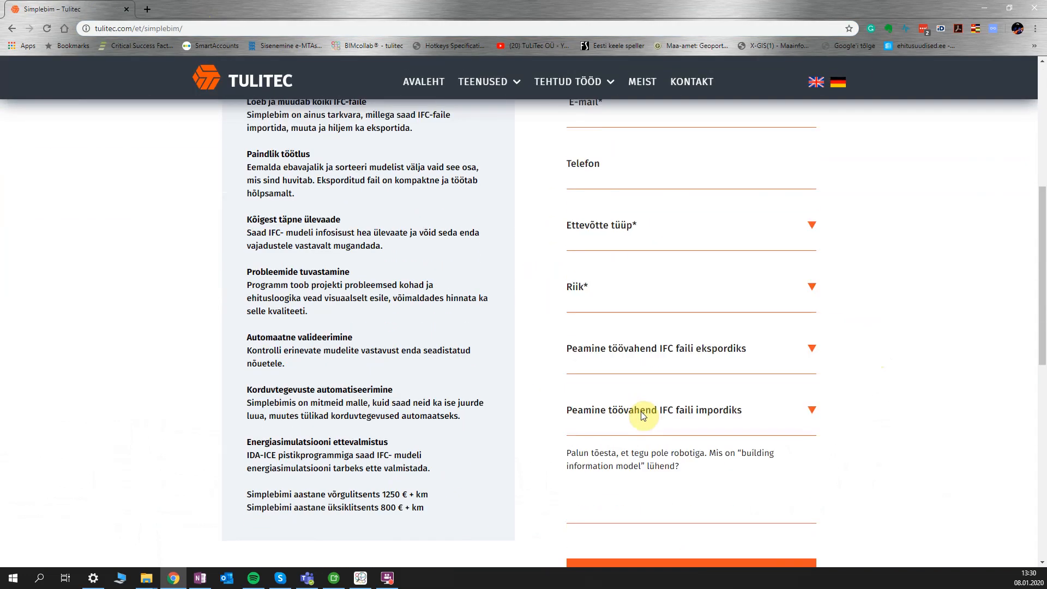
pyautogui.scroll(-2, 643, 416)
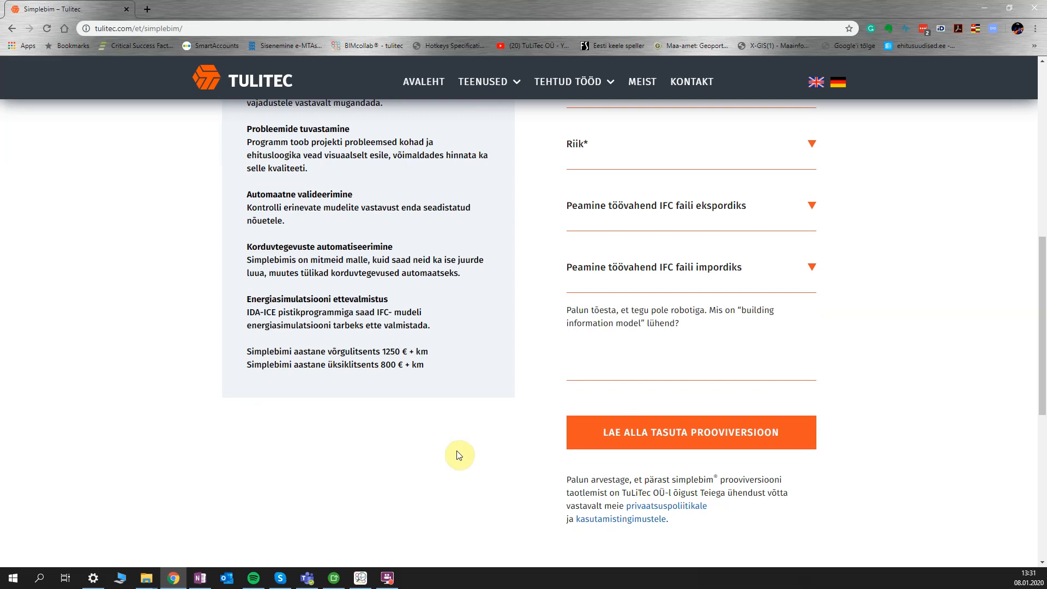
pyautogui.scroll(-8, 458, 456)
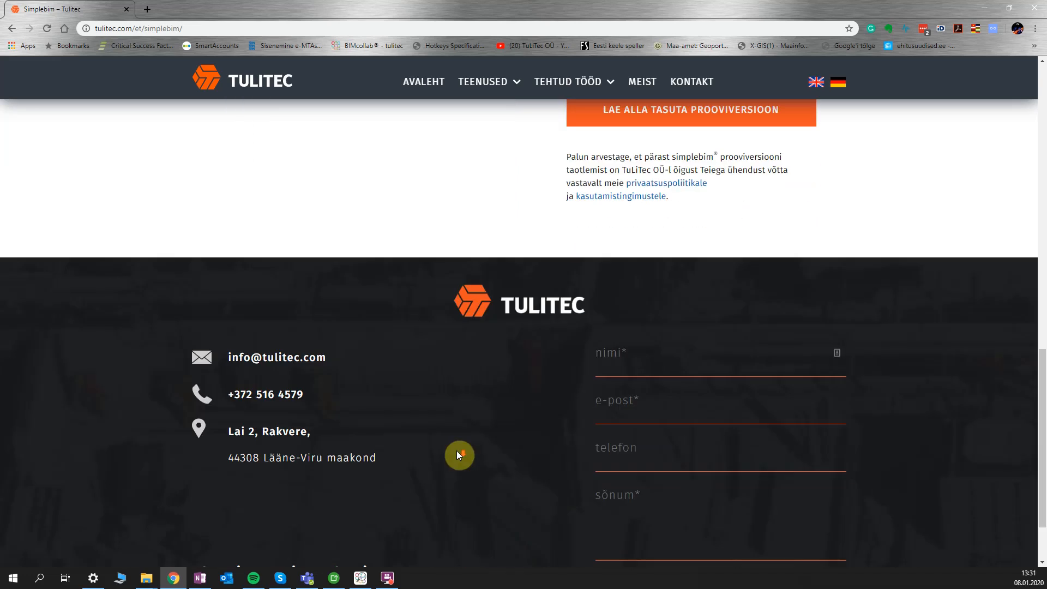